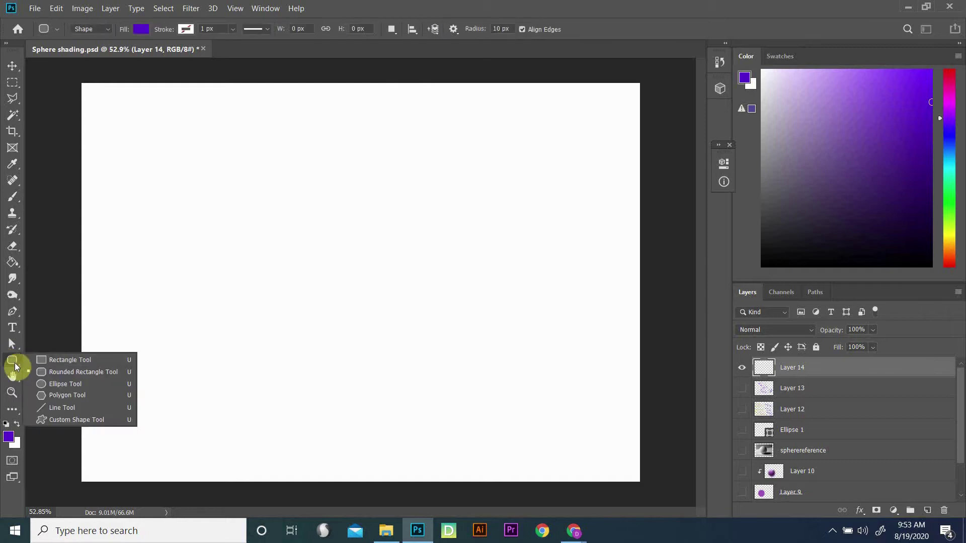
Step: Draw a solid purple circle about 600 px in diameter near the canvas centre with the Ellipse tool
click(65, 384)
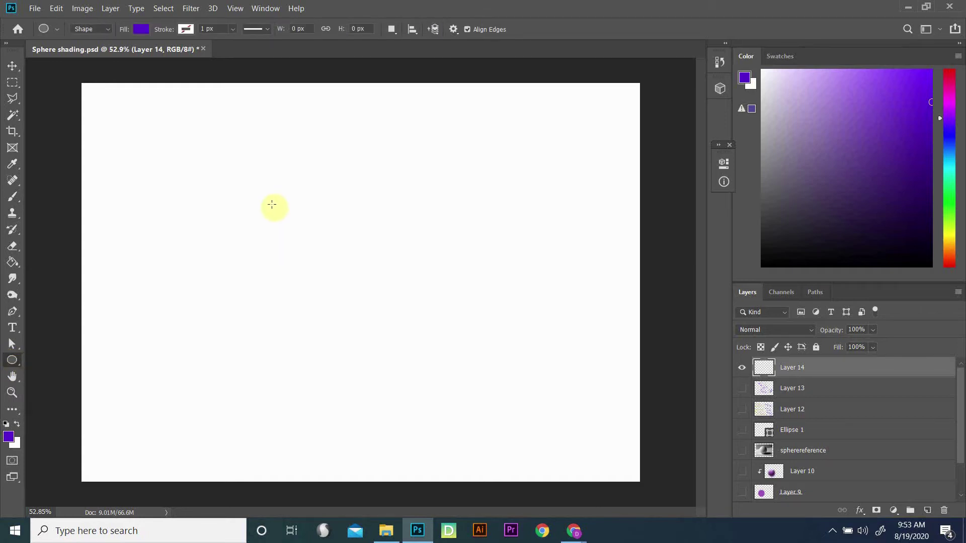
drag(261, 198, 453, 352)
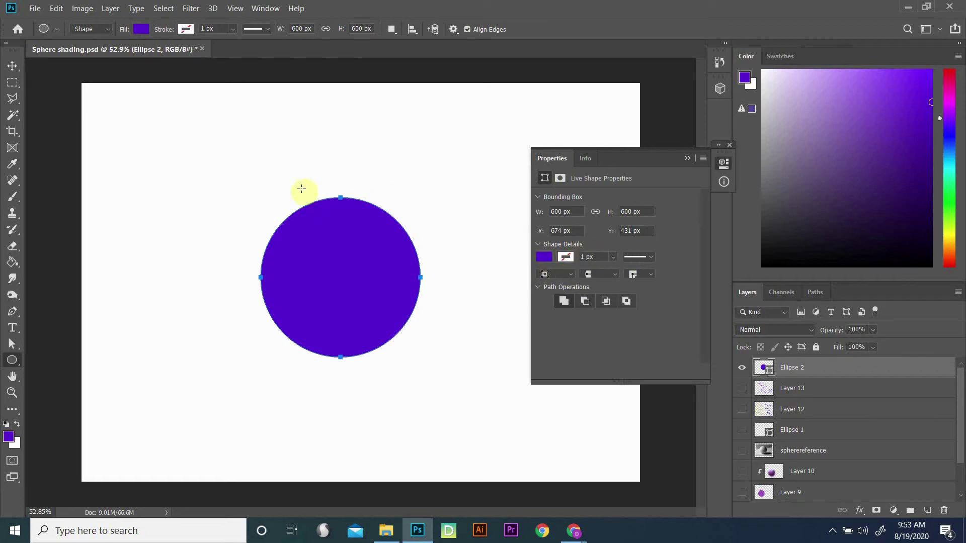
click(12, 66)
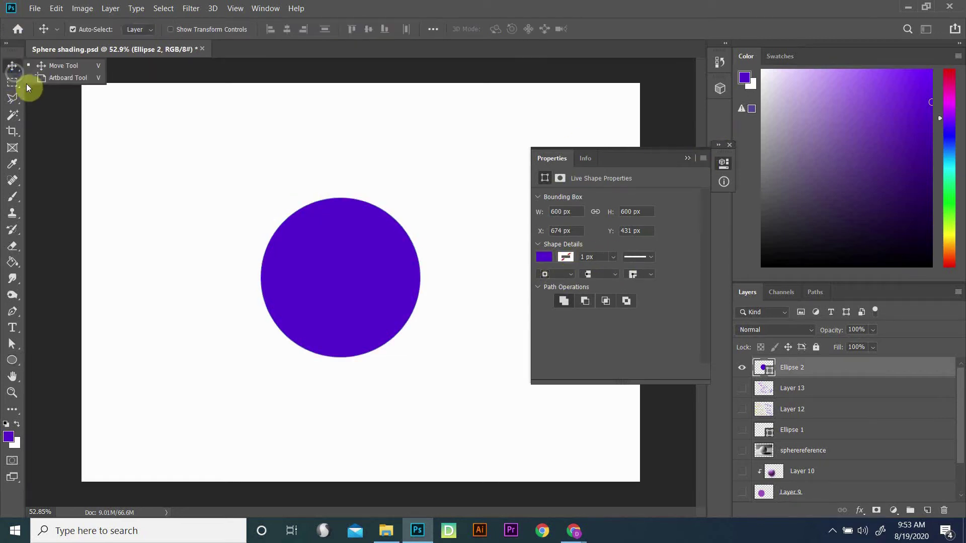
Step: Make a circular marquee selection about 2 in wide that overlaps the upper left of the purple circle
click(13, 84)
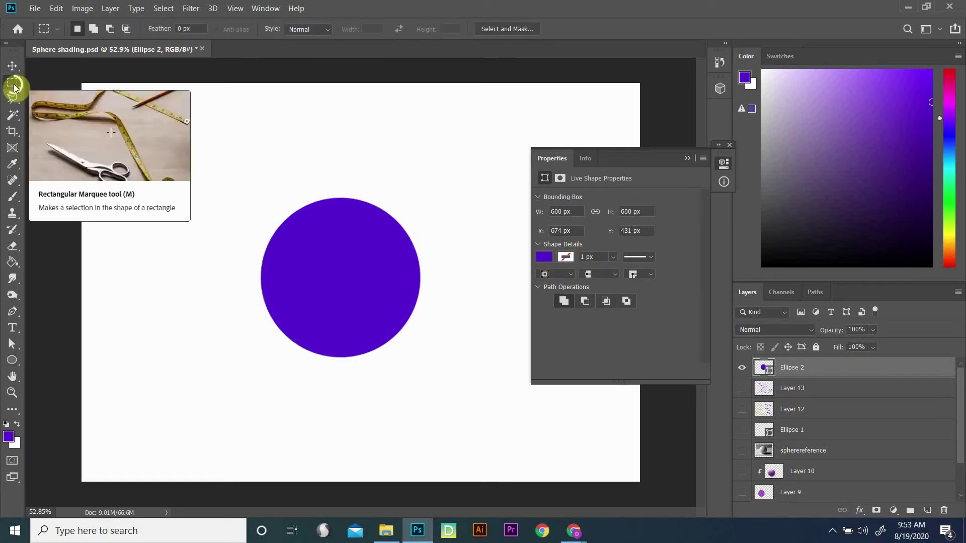
right_click(19, 90)
click(39, 93)
drag(151, 134, 311, 294)
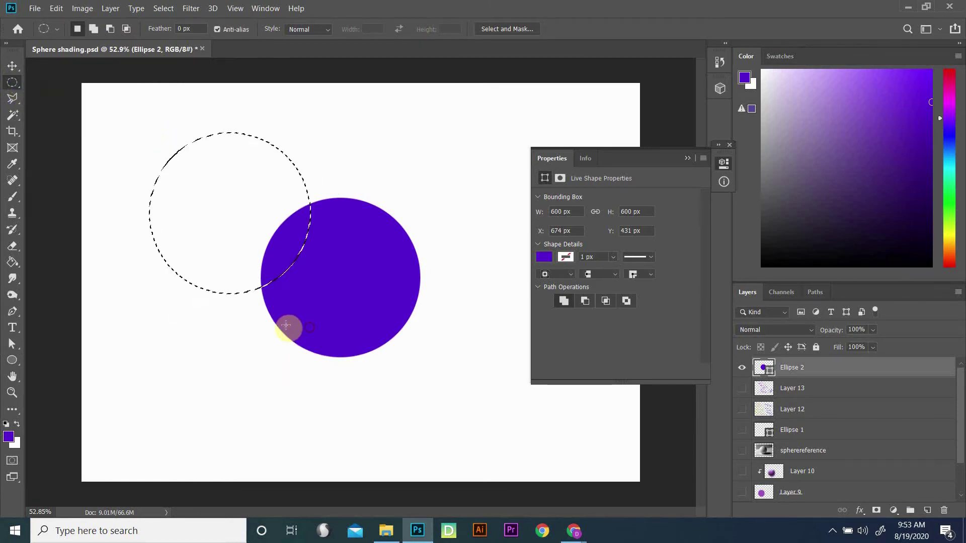
Step: Try to apply a radial gradient inside the circular selection on the Ellipse 2 shape layer
click(13, 264)
right_click(13, 264)
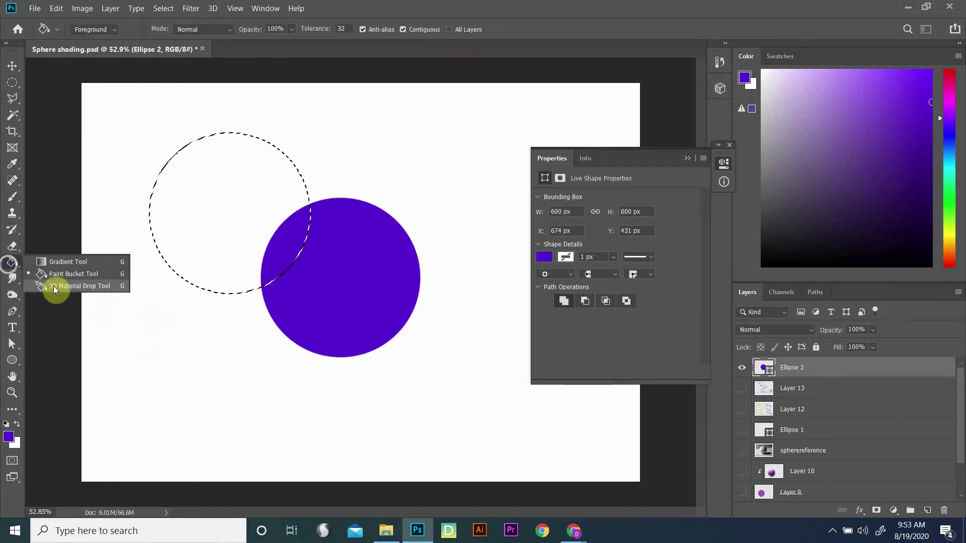
click(48, 260)
drag(209, 171, 276, 286)
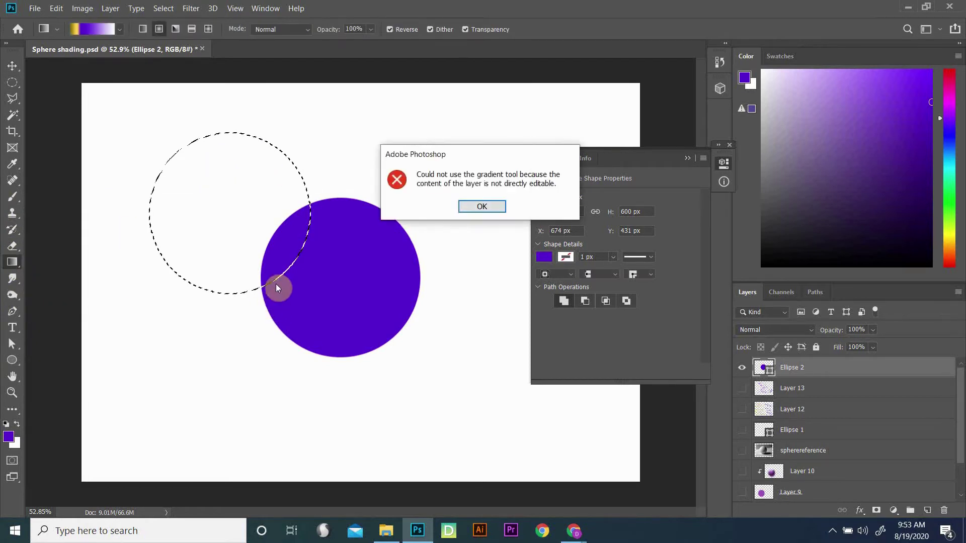
click(482, 206)
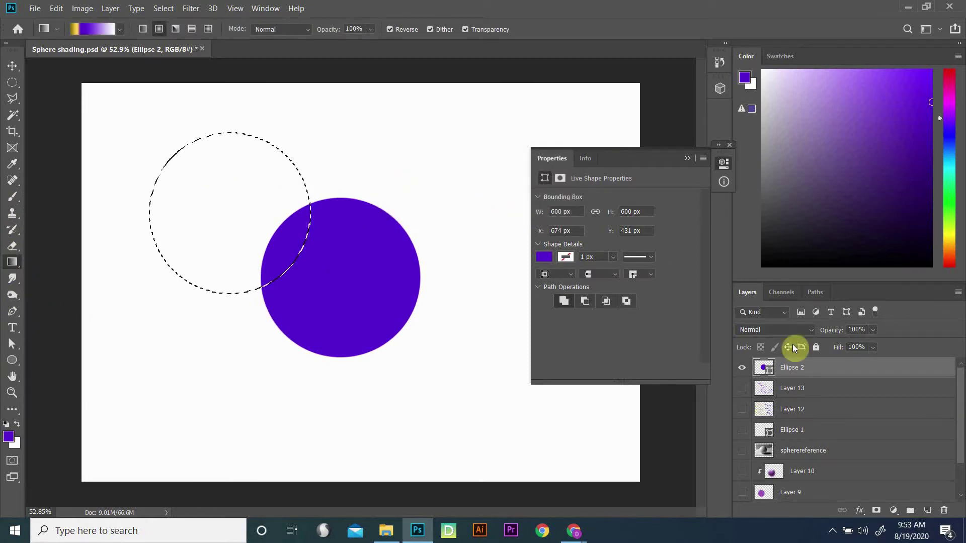
Step: Add a new layer, fill the circular selection with a white-to-purple radial gradient like a shaded sphere, and clear the selection
click(927, 510)
drag(196, 161, 306, 412)
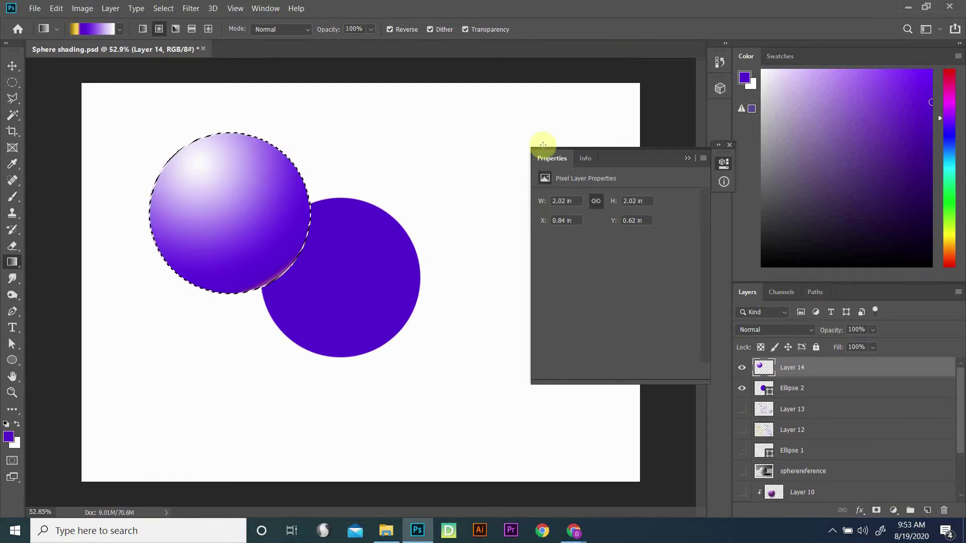
key(ctrl+d)
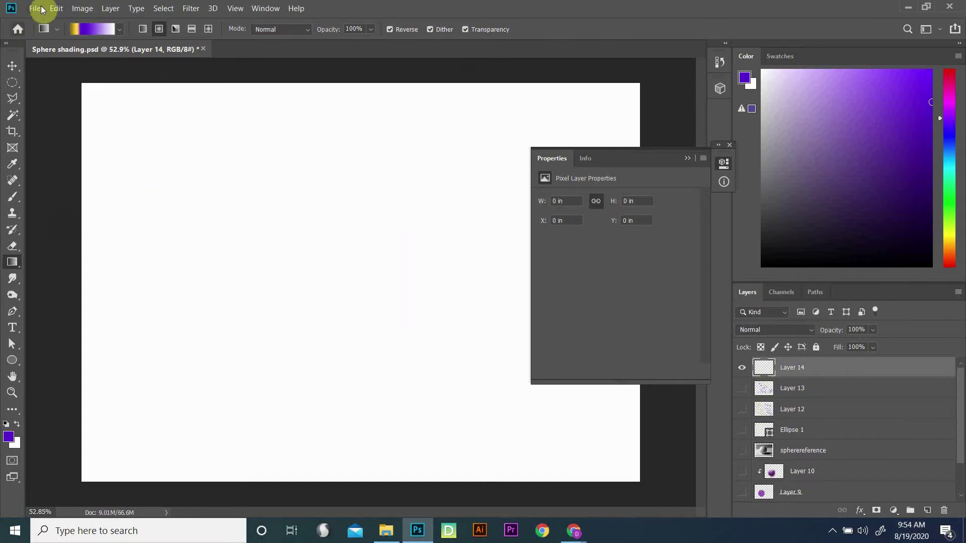
Step: Create a new document 7 inches wide by 5 inches high at 200 pixels/inch with a white background
click(34, 9)
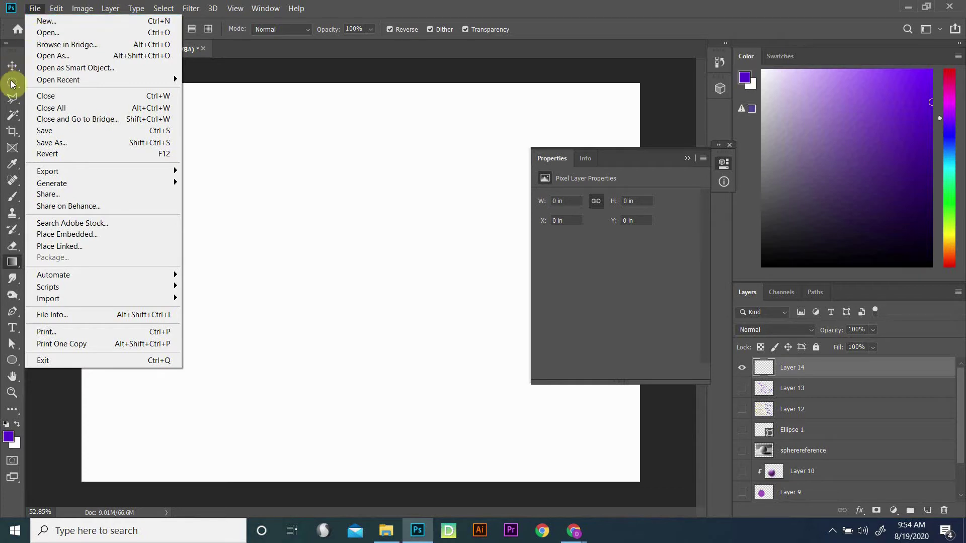
click(49, 22)
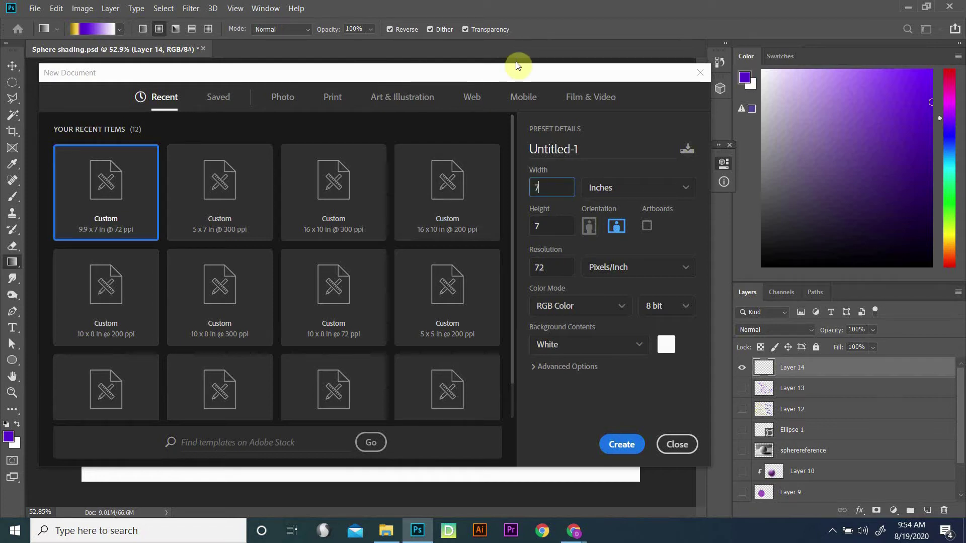
key(Tab)
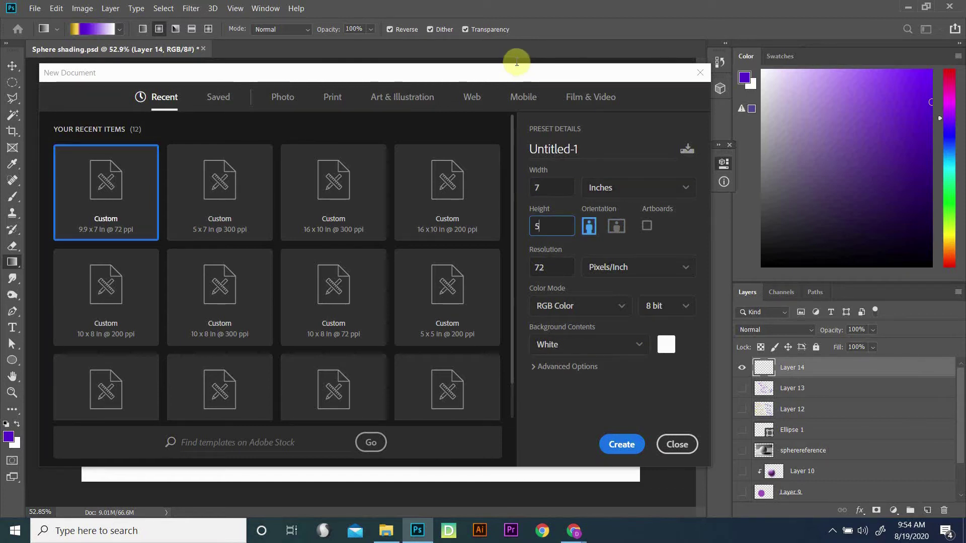
click(713, 213)
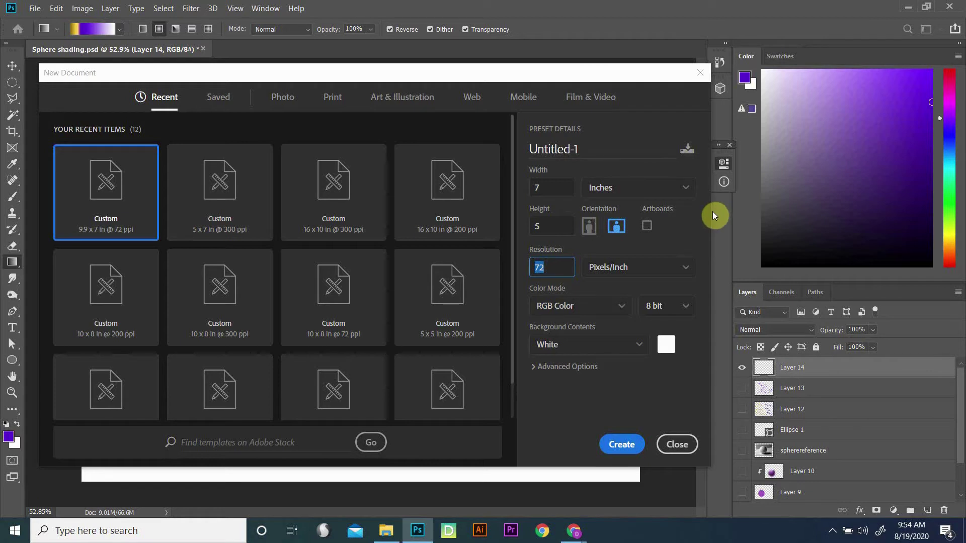
text(00)
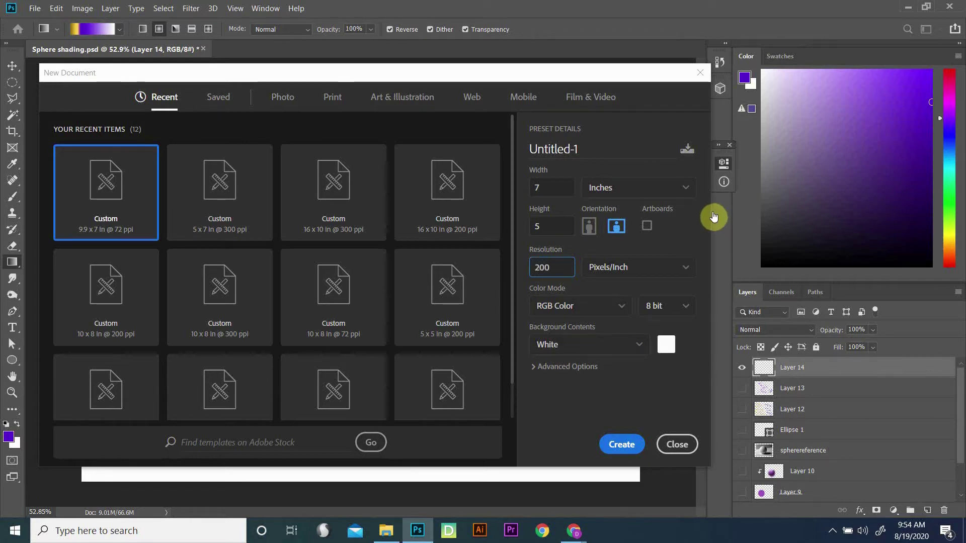
key(Return)
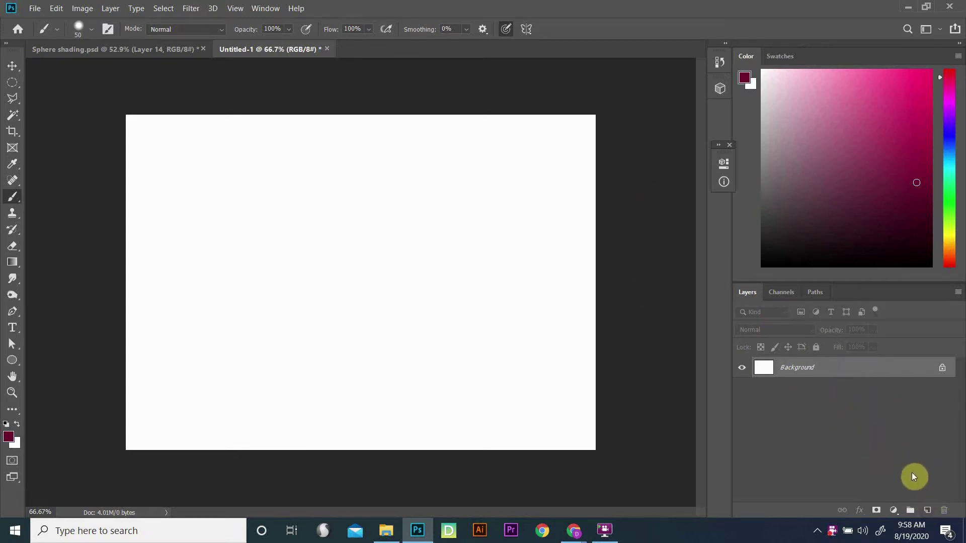
Step: Add five new empty layers above the Background layer
click(928, 512)
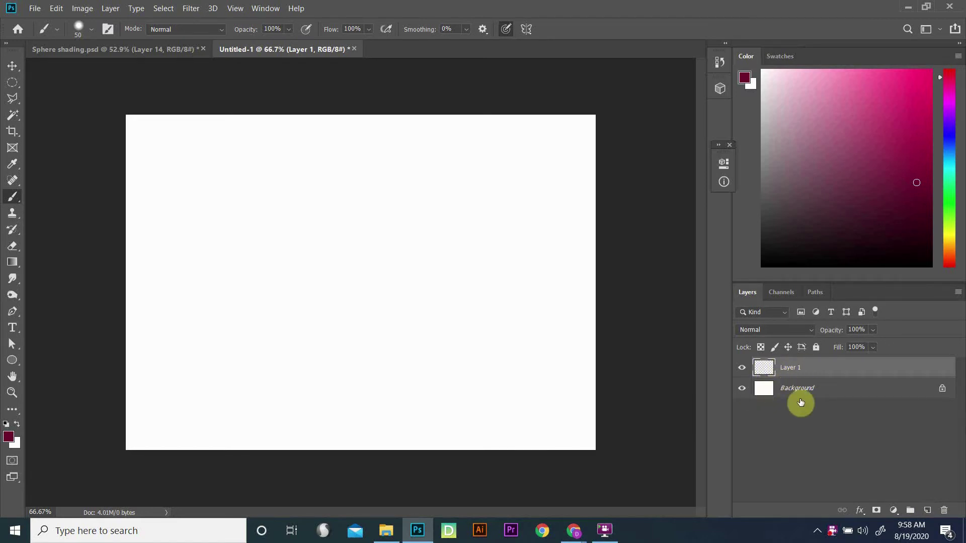
click(927, 512)
click(927, 512)
click(928, 512)
click(928, 512)
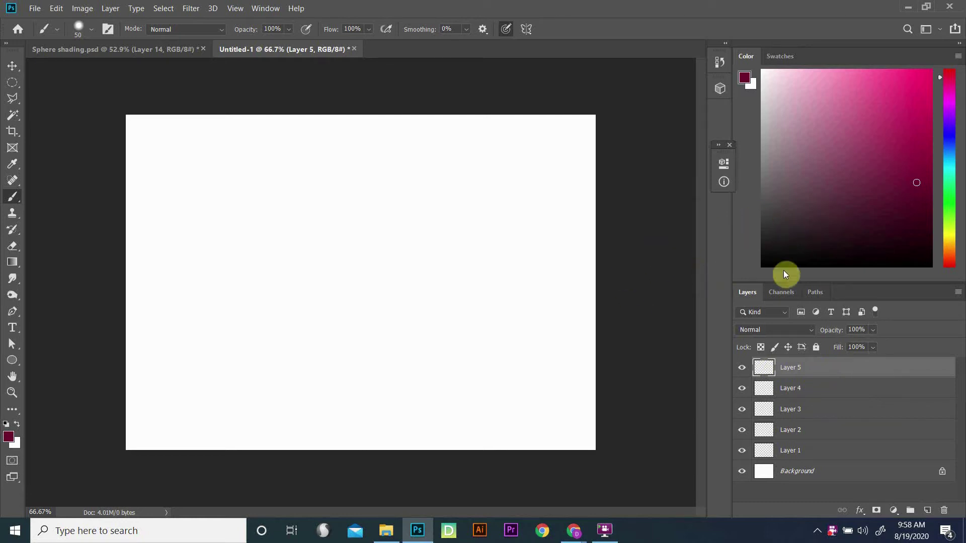
Step: Scribble dark maroon brush strokes across the canvas on Layer 5 and green strokes on Layer 4
mouse_move(375, 213)
mouse_down()
mouse_move(270, 328)
mouse_move(438, 272)
mouse_move(395, 237)
mouse_move(319, 244)
mouse_move(164, 362)
mouse_up()
mouse_move(273, 232)
mouse_down()
mouse_move(311, 269)
mouse_move(448, 260)
mouse_move(462, 317)
mouse_move(254, 272)
mouse_move(552, 213)
mouse_move(445, 270)
mouse_up()
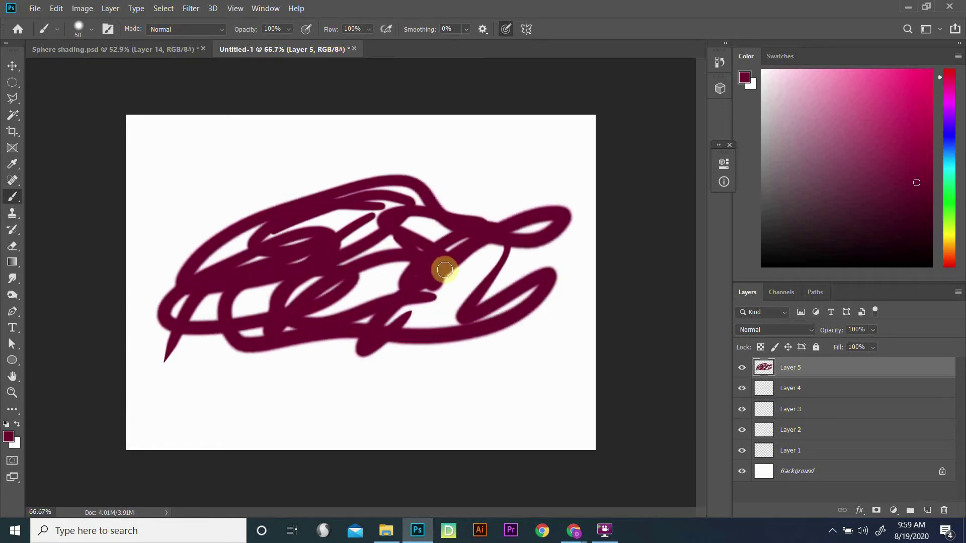
click(811, 395)
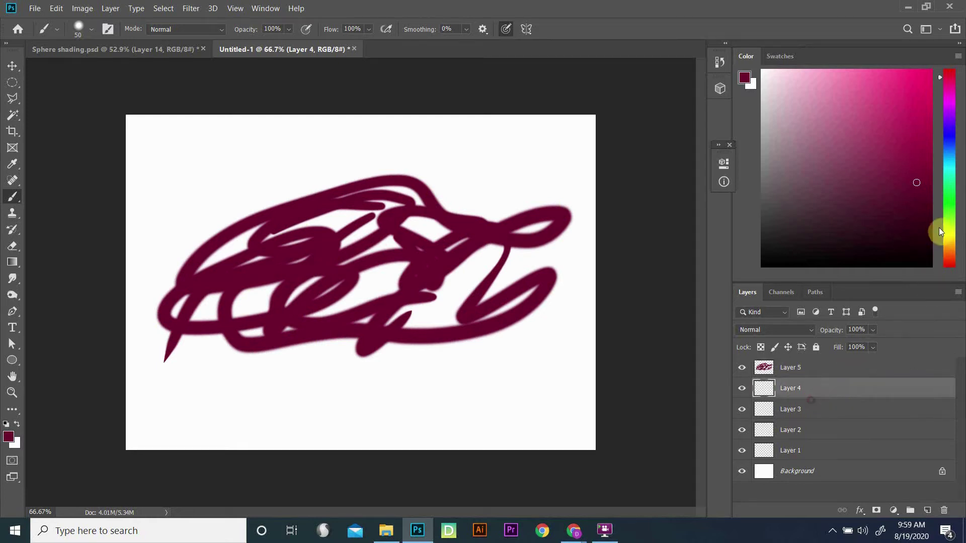
click(941, 199)
drag(269, 241, 205, 220)
mouse_move(250, 165)
mouse_down()
mouse_move(370, 297)
mouse_move(485, 194)
mouse_move(533, 276)
mouse_move(508, 292)
mouse_move(276, 301)
mouse_move(308, 264)
mouse_move(457, 306)
mouse_move(447, 205)
mouse_move(214, 189)
mouse_up()
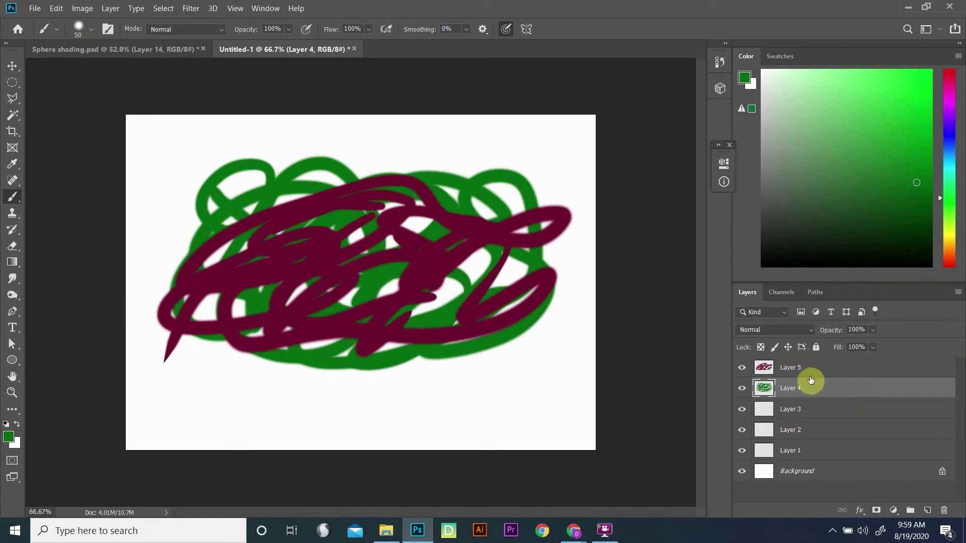
Step: Move Layer 4 above Layer 5 in the stacking order and hide Layer 5
mouse_move(810, 391)
mouse_down()
mouse_move(813, 352)
mouse_move(806, 362)
mouse_up()
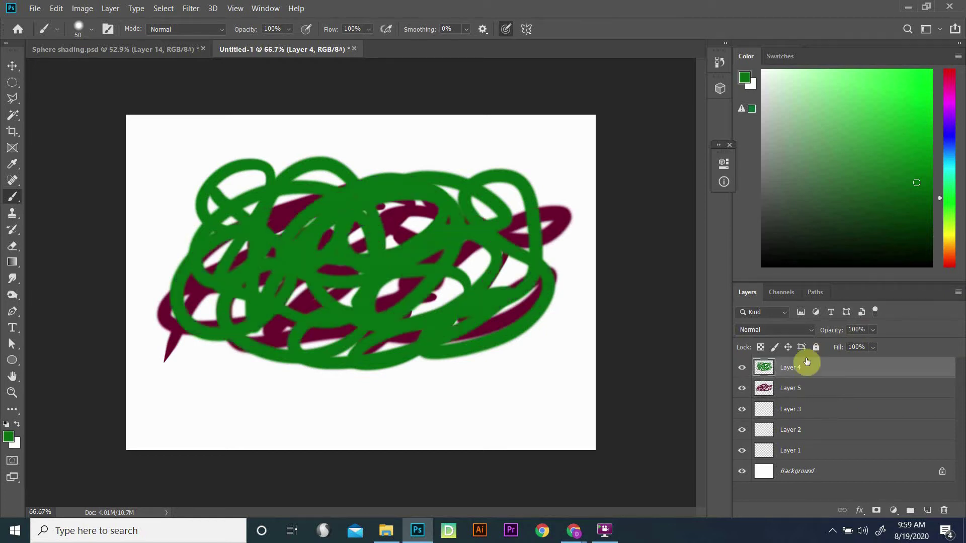
click(741, 388)
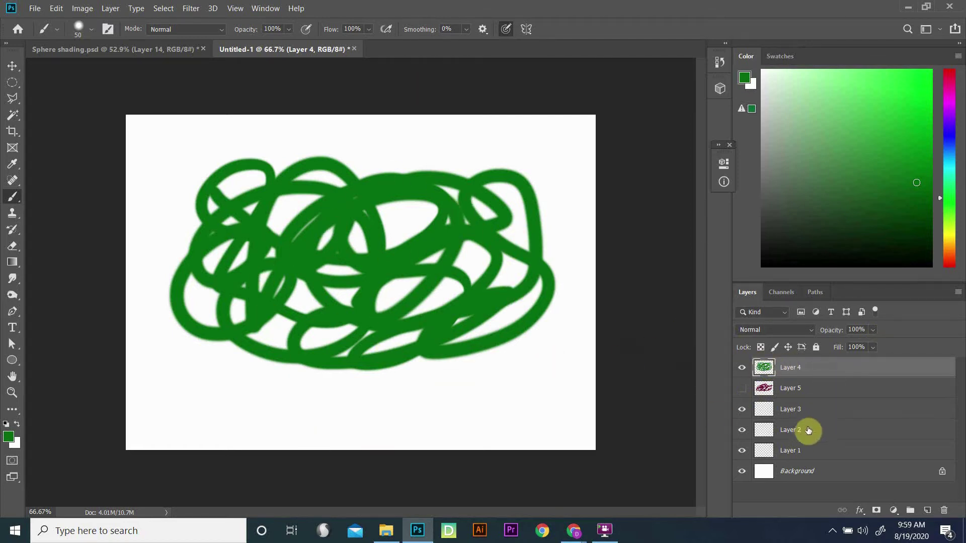
Step: Paint dark teal and magenta patches in the gaps of the green scribble on Layer 3 with an 80 px brush
click(819, 419)
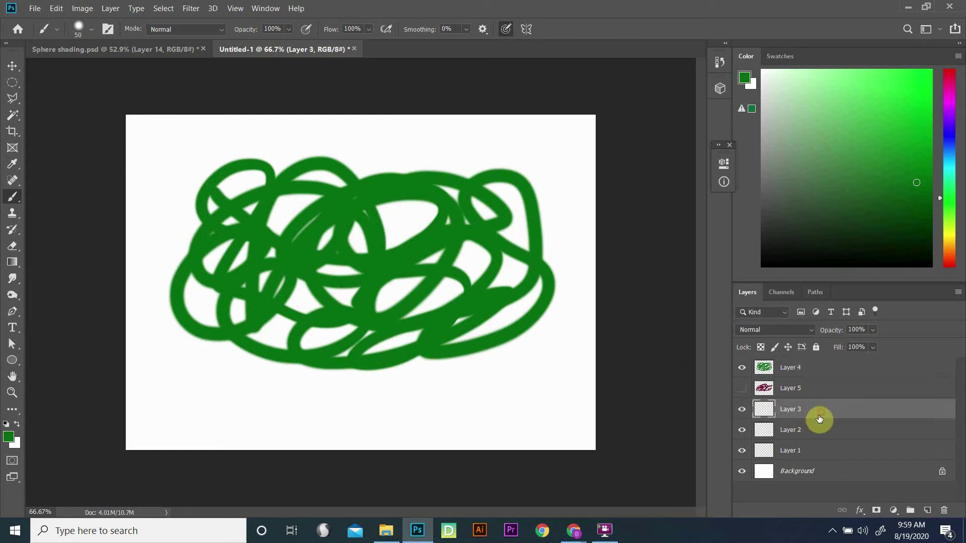
mouse_move(944, 173)
mouse_down()
mouse_move(944, 156)
mouse_move(945, 166)
mouse_up()
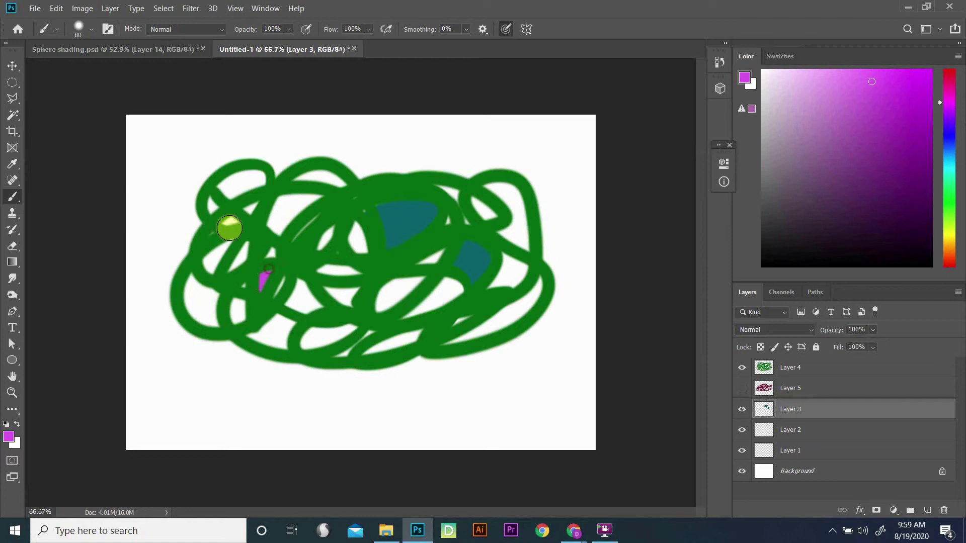
mouse_move(222, 236)
mouse_down()
mouse_move(216, 255)
mouse_move(216, 244)
mouse_up()
drag(298, 174, 340, 185)
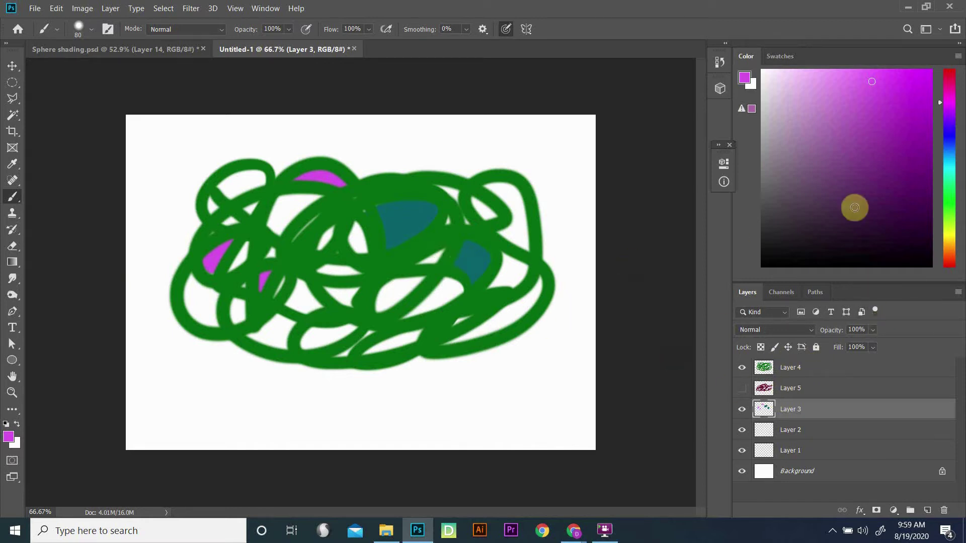
Step: Paint light turquoise patches in the central gaps of the green scribble on Layer 3
click(948, 171)
mouse_move(381, 244)
mouse_down()
mouse_move(413, 194)
mouse_move(394, 231)
mouse_move(416, 214)
mouse_up()
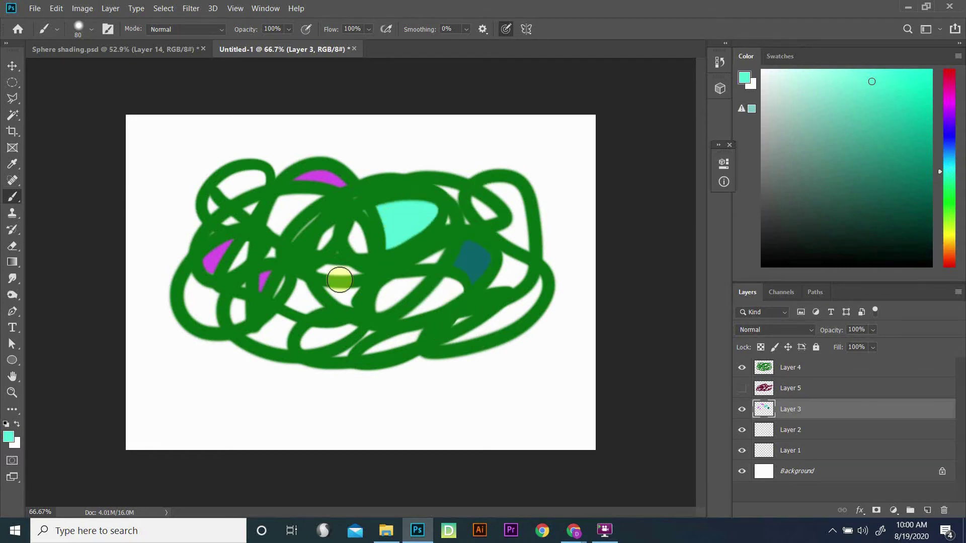
drag(357, 250, 356, 233)
mouse_move(388, 318)
mouse_down()
mouse_move(455, 280)
mouse_move(439, 276)
mouse_up()
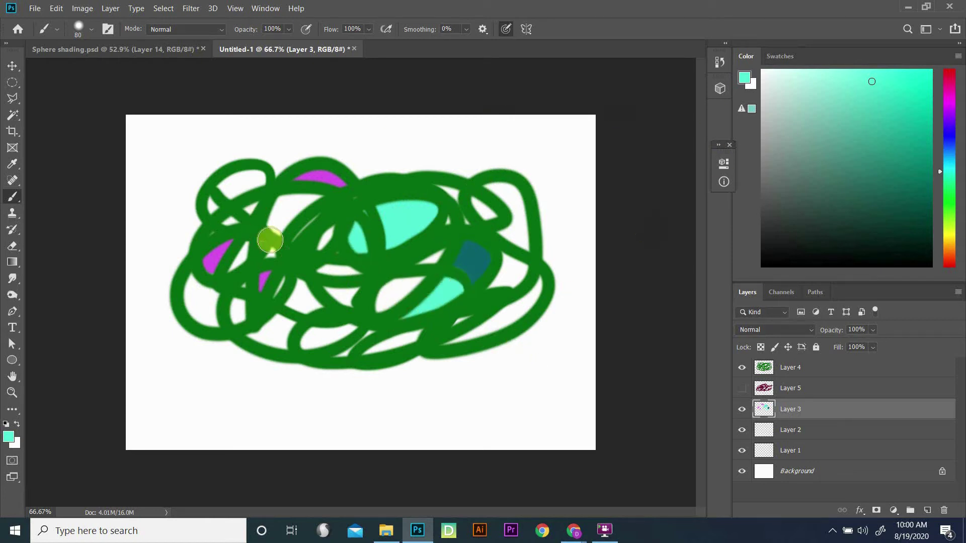
Step: Toggle the visibility of Layer 4 and Layer 5 to compare how the stacked layers cover each other, leaving only Layer 5 hidden
click(743, 367)
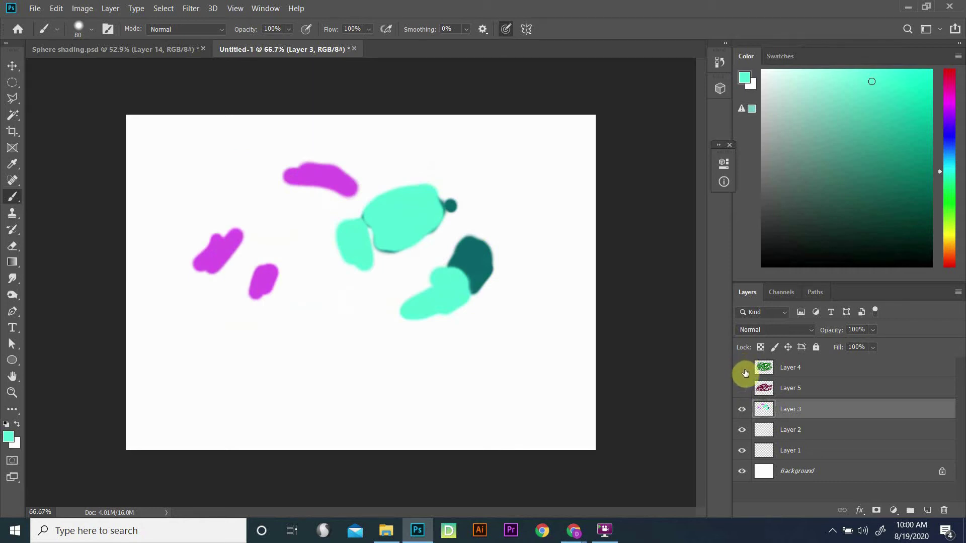
click(743, 368)
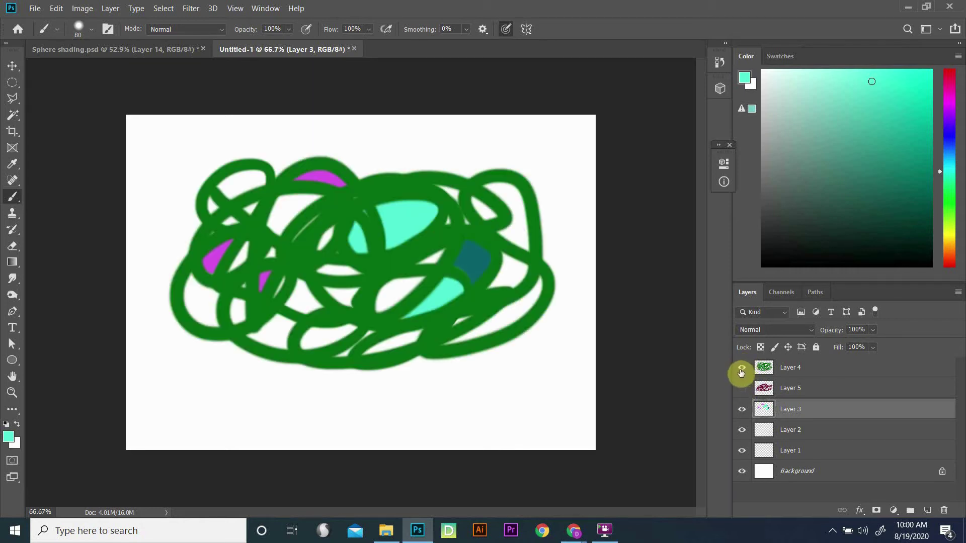
click(742, 369)
click(746, 371)
click(745, 372)
click(743, 374)
click(743, 371)
click(746, 376)
click(744, 392)
click(745, 371)
click(744, 374)
click(744, 387)
click(744, 387)
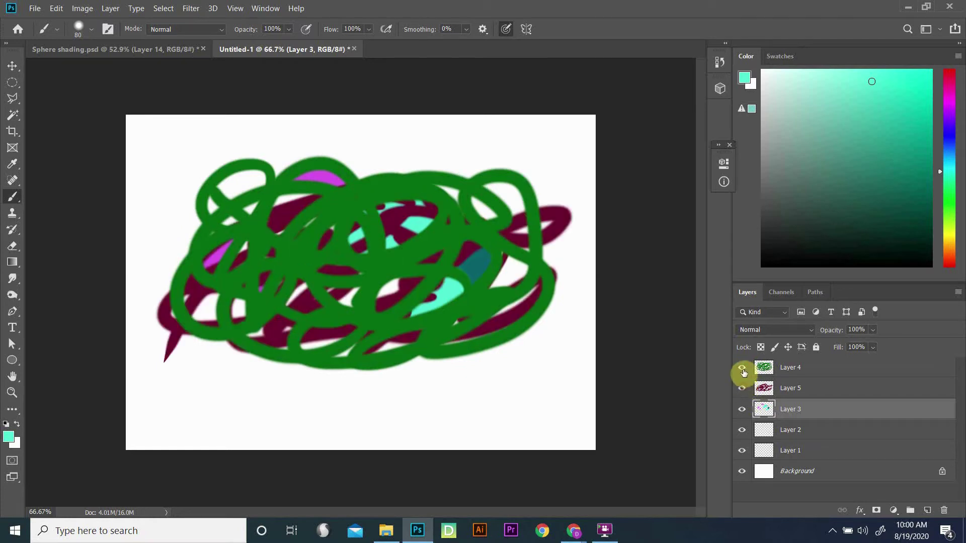
click(743, 368)
click(743, 388)
click(742, 388)
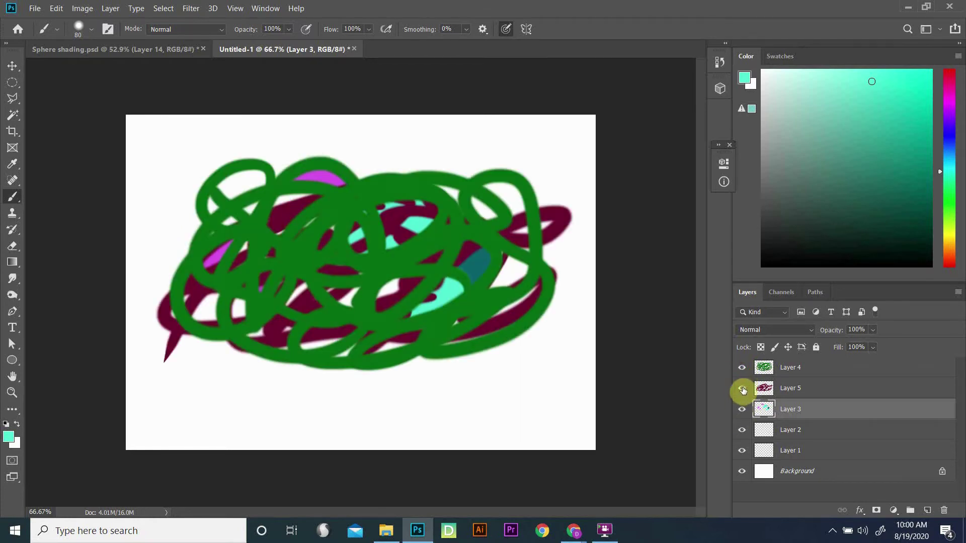
click(743, 389)
click(743, 388)
click(743, 390)
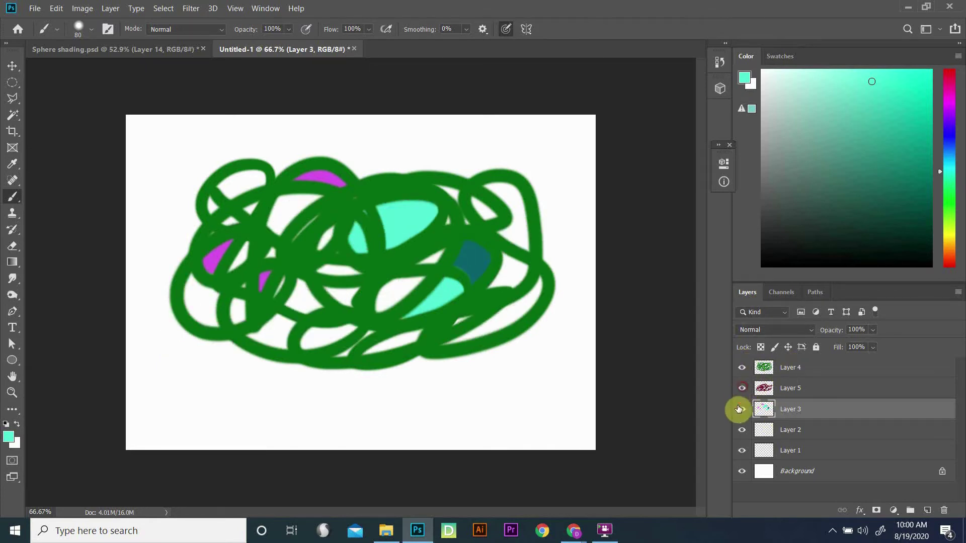
click(742, 387)
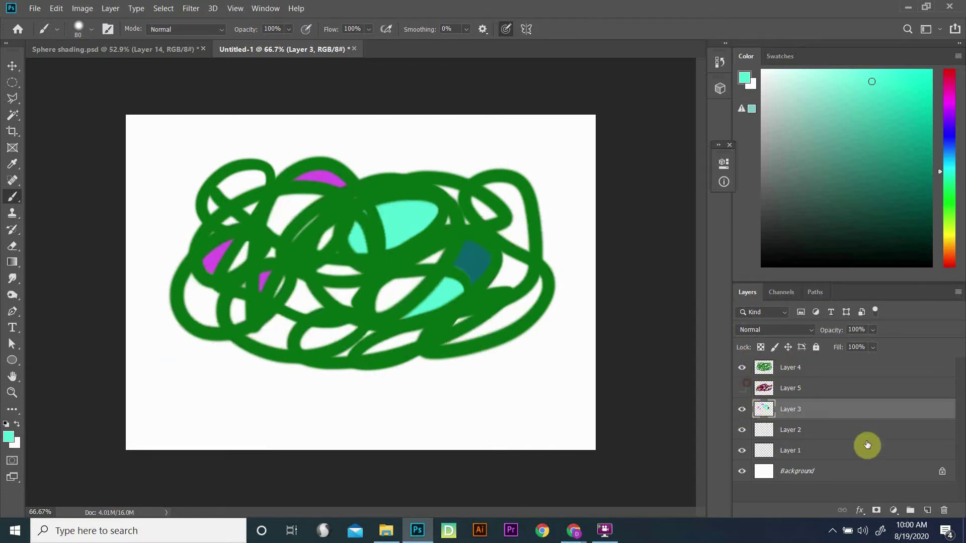
Step: Delete Layer 4 with the green scribble and the hidden Layer 5
click(835, 376)
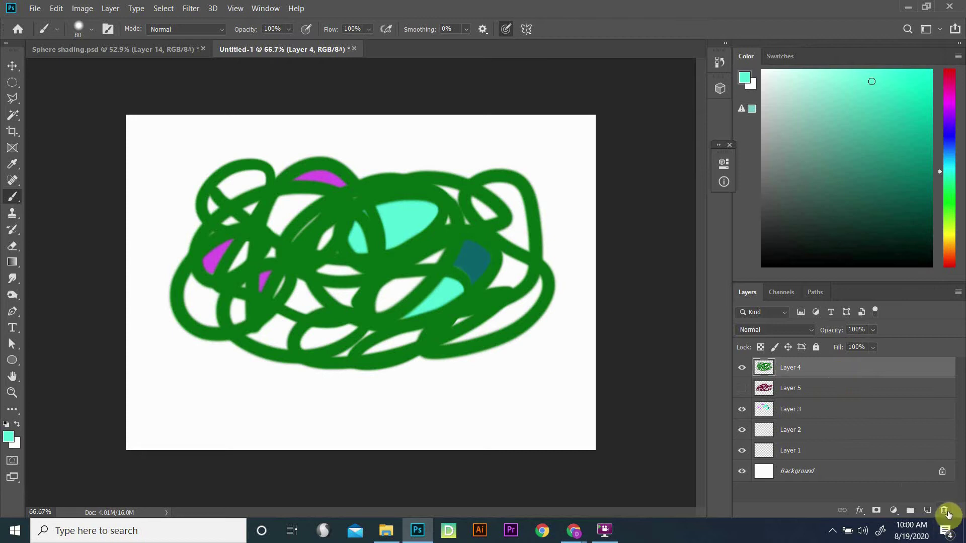
drag(828, 372, 944, 509)
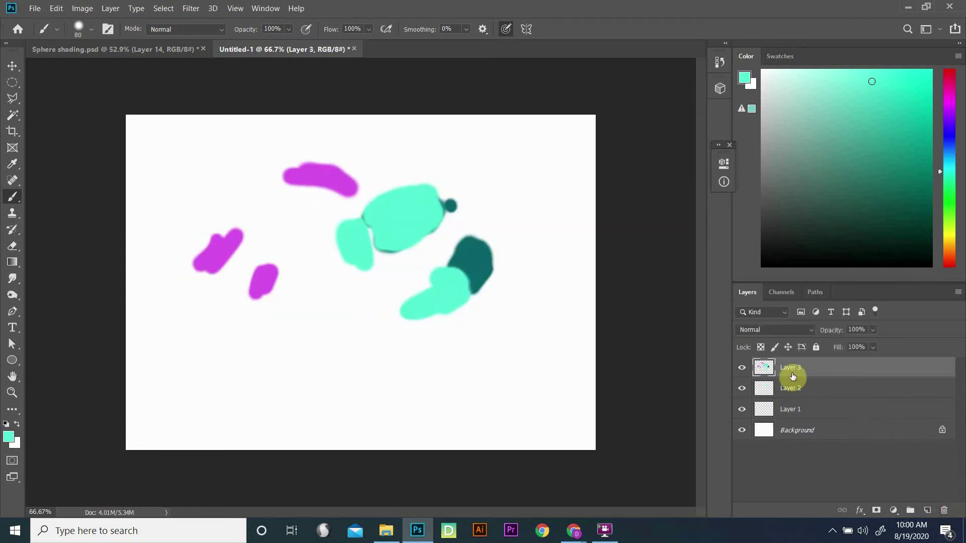
Step: Try to paint on Layer 3 while it is hidden, and scribble light turquoise across it once it is shown again
click(742, 368)
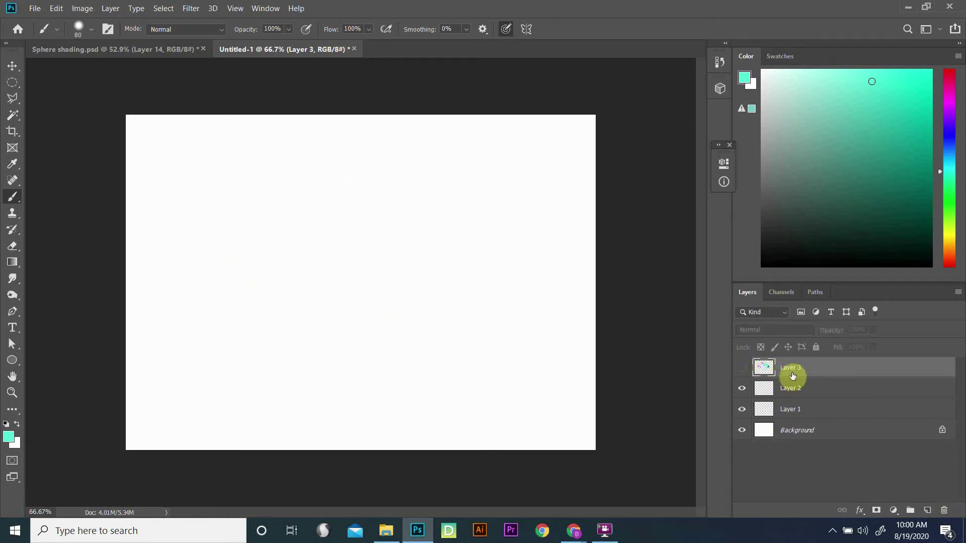
click(392, 243)
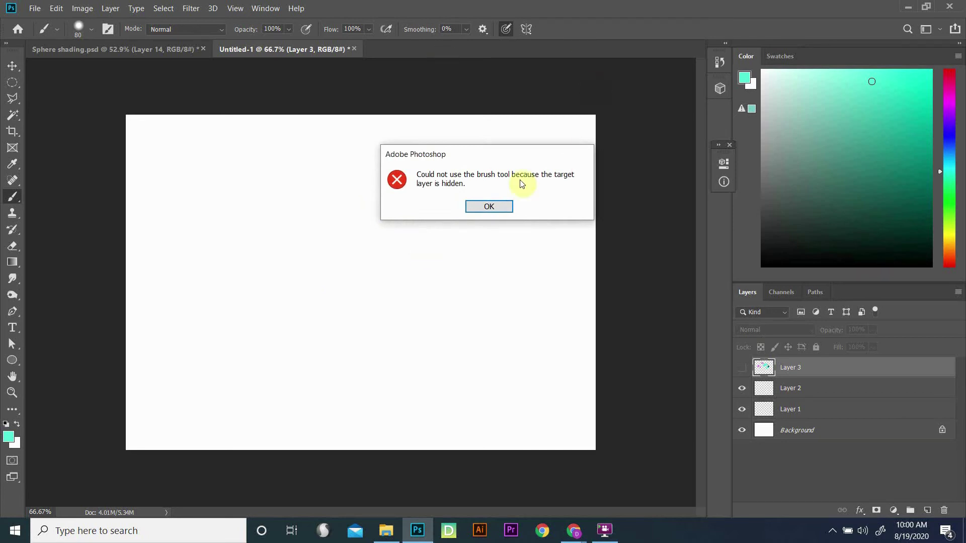
click(489, 207)
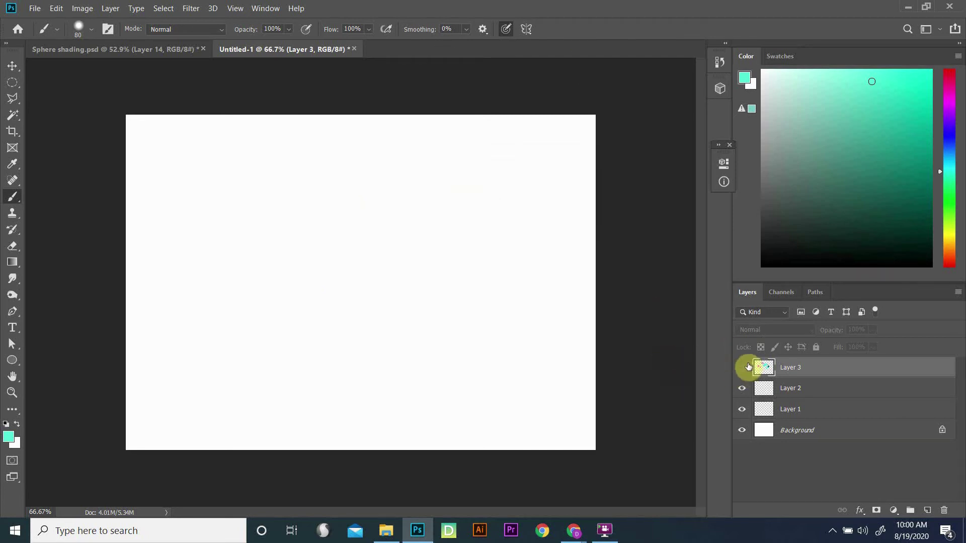
click(745, 369)
mouse_move(455, 231)
mouse_down()
mouse_move(442, 271)
mouse_move(214, 308)
mouse_move(250, 358)
mouse_move(338, 245)
mouse_up()
Step: Add a new layer above Layer 3 and delete Layers 1 to 4 so only the Background remains
click(927, 510)
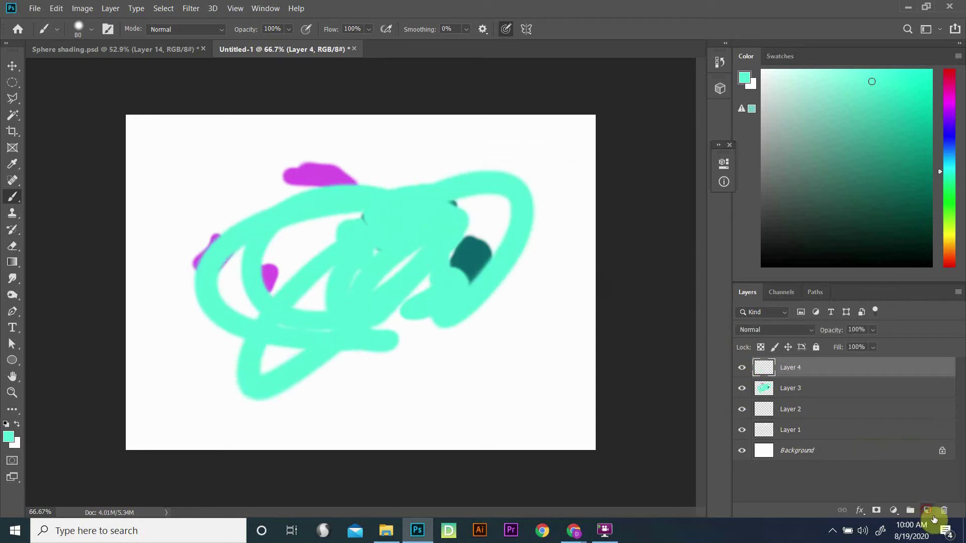
click(943, 511)
click(943, 511)
click(943, 511)
click(943, 511)
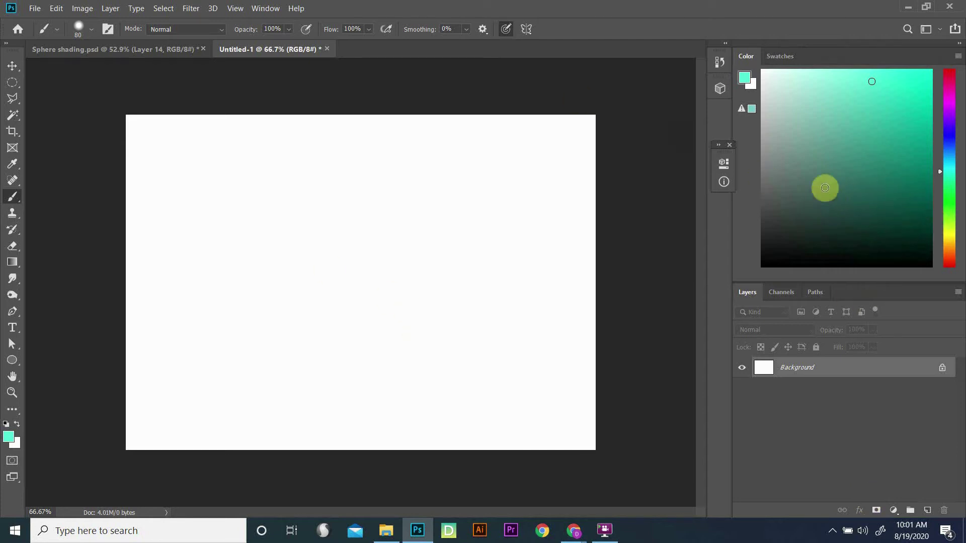
Step: Paint a rough dark green circle directly on the Background and shade its lower part with brush sizes up to 200 px
click(867, 189)
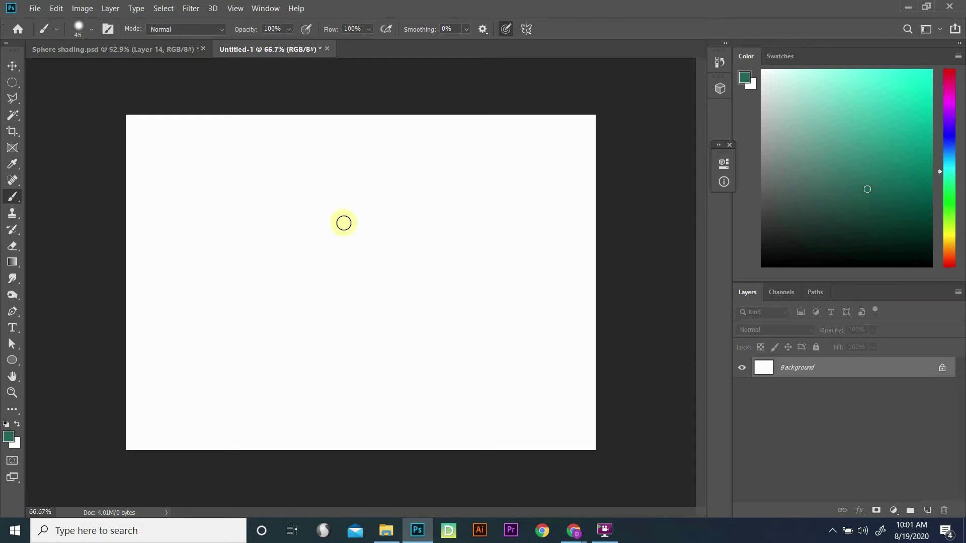
mouse_move(390, 201)
mouse_down()
mouse_move(278, 235)
mouse_move(250, 379)
mouse_move(409, 397)
mouse_move(445, 242)
mouse_move(338, 190)
mouse_move(308, 197)
mouse_move(280, 222)
mouse_up()
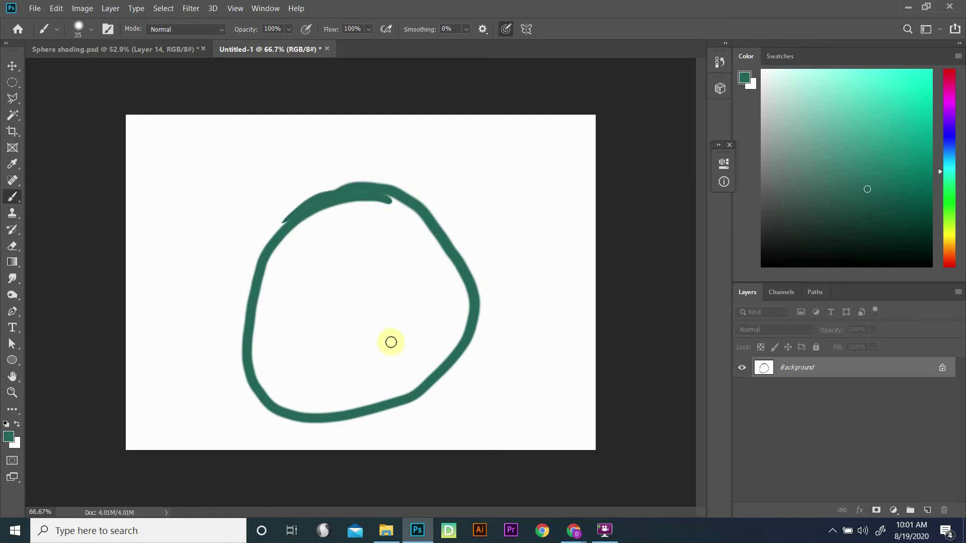
mouse_move(292, 342)
mouse_down()
mouse_move(309, 385)
mouse_move(372, 363)
mouse_up()
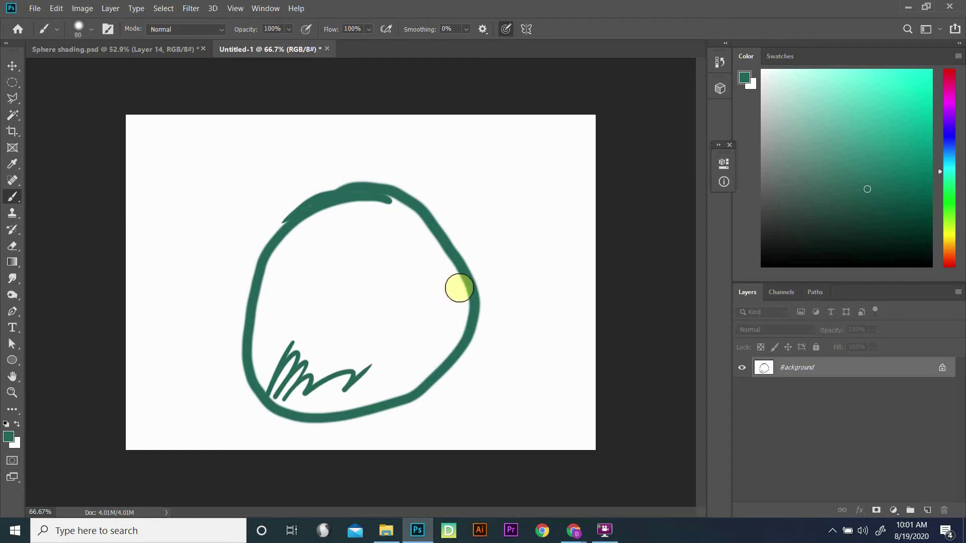
key(bracketright)
key(bracketright)
mouse_move(274, 360)
mouse_down()
mouse_move(444, 304)
mouse_move(372, 369)
mouse_move(297, 353)
mouse_move(438, 298)
mouse_move(314, 359)
mouse_move(411, 323)
mouse_move(428, 334)
mouse_move(295, 378)
mouse_move(296, 390)
mouse_move(290, 337)
mouse_up()
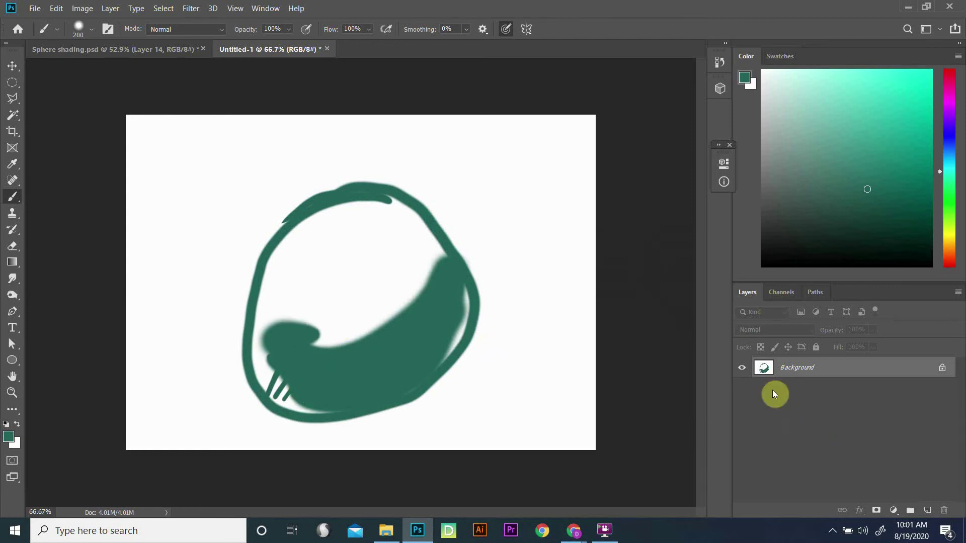
Step: Unlock the Background and move a new empty Layer 1 beneath it
click(926, 511)
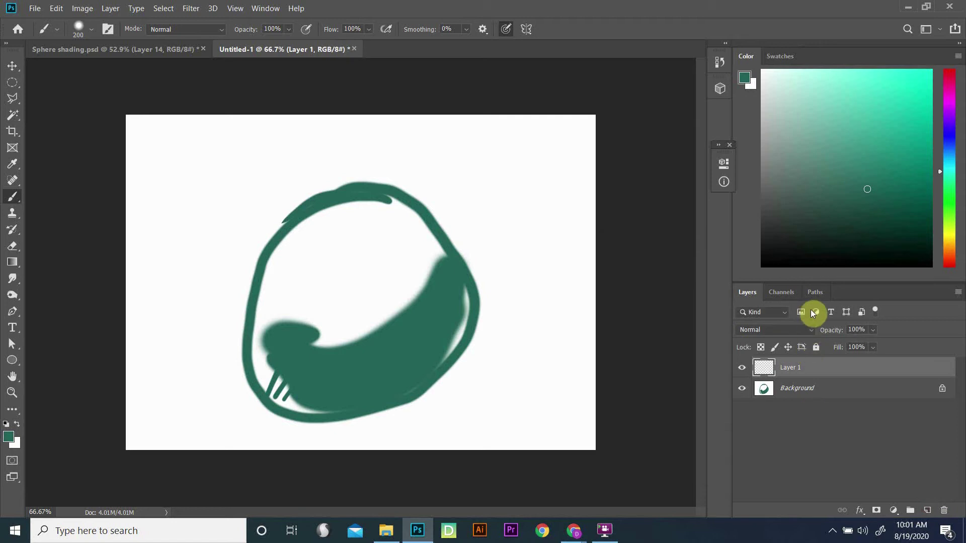
click(942, 395)
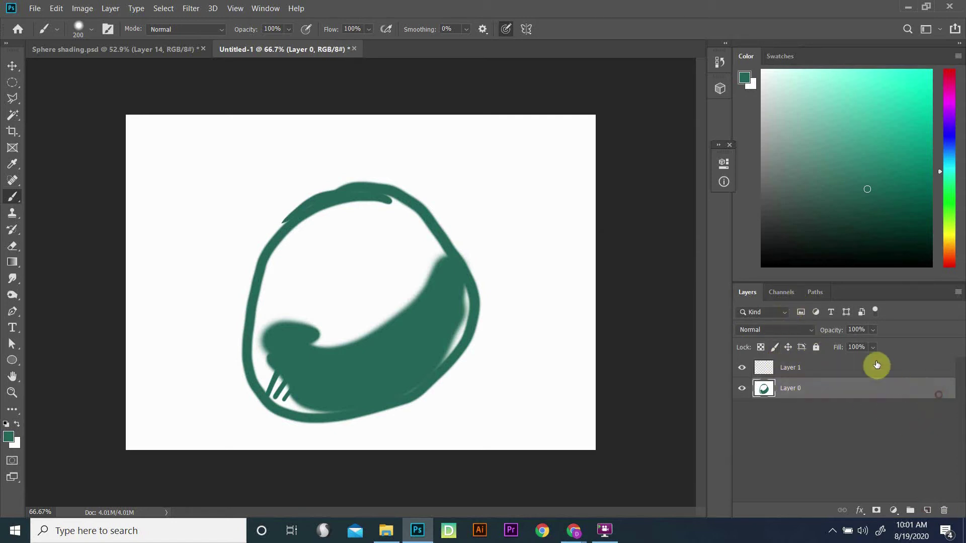
drag(808, 371, 794, 422)
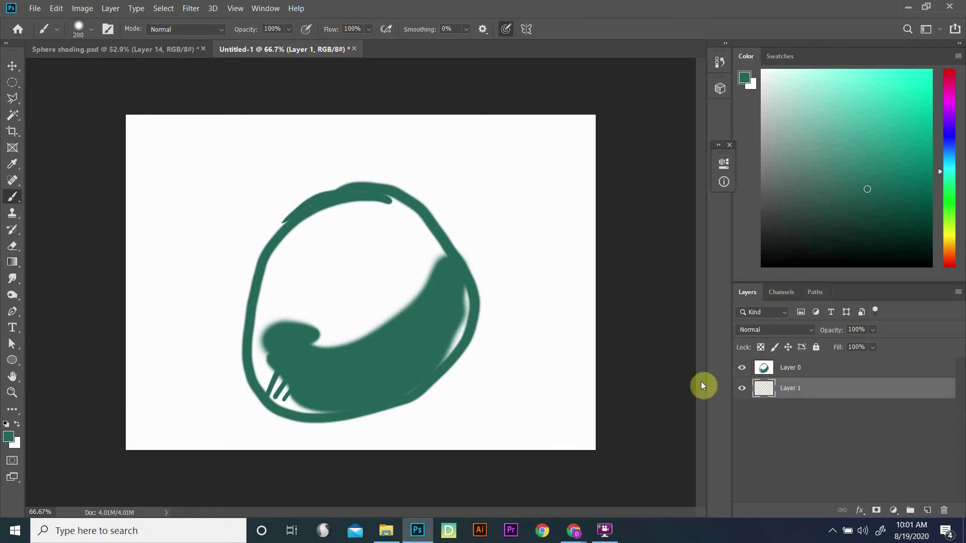
Step: Paint broad olive strokes across most of Layer 1, beneath Layer 0, with a 200 px brush
click(949, 238)
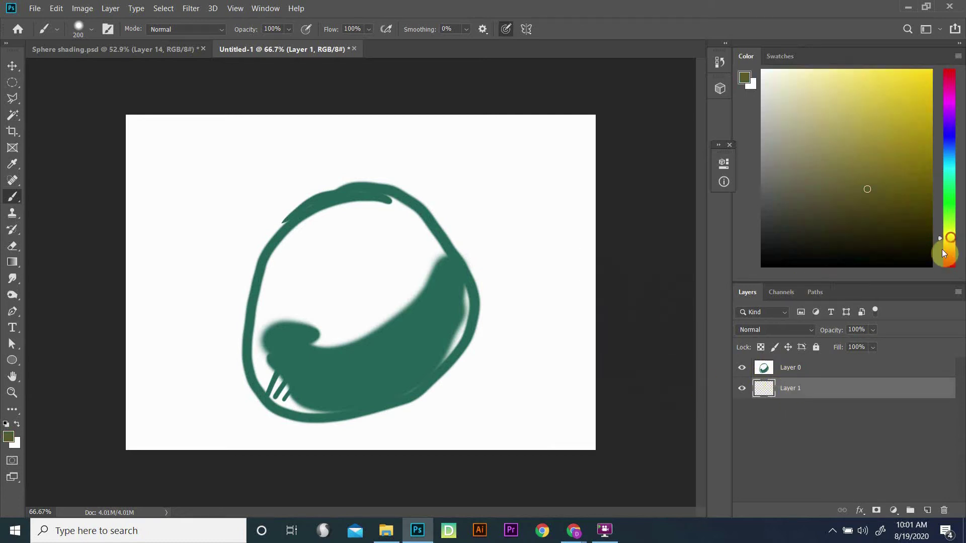
drag(909, 172, 919, 162)
drag(554, 330, 241, 326)
drag(499, 312, 221, 324)
click(294, 306)
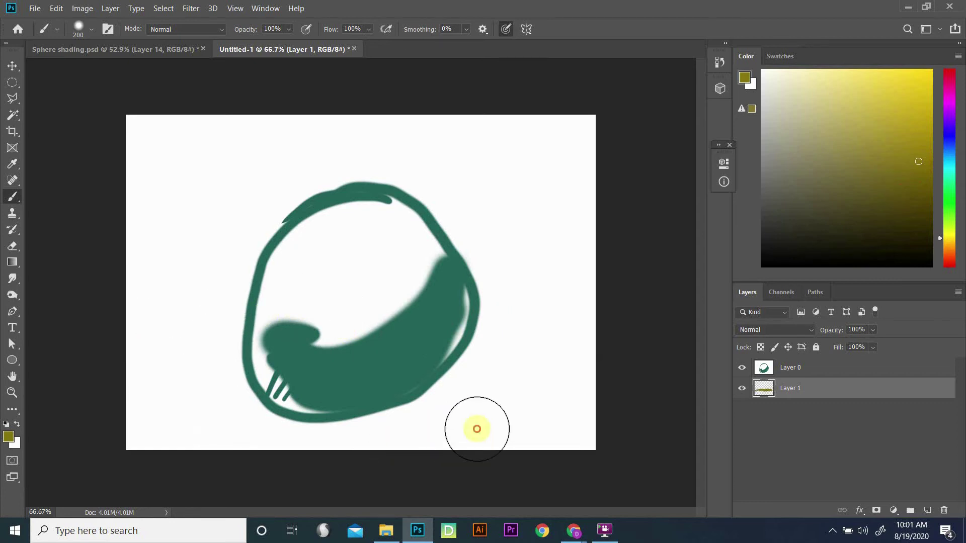
mouse_move(545, 325)
mouse_down()
mouse_move(633, 286)
mouse_move(213, 328)
mouse_up()
mouse_move(220, 226)
mouse_down()
mouse_move(218, 188)
mouse_move(295, 305)
mouse_move(542, 273)
mouse_up()
drag(533, 273, 244, 275)
mouse_move(343, 247)
mouse_down()
mouse_move(194, 263)
mouse_move(395, 275)
mouse_up()
mouse_move(386, 282)
mouse_down()
mouse_move(633, 297)
mouse_move(391, 308)
mouse_move(486, 323)
mouse_up()
drag(489, 326, 560, 404)
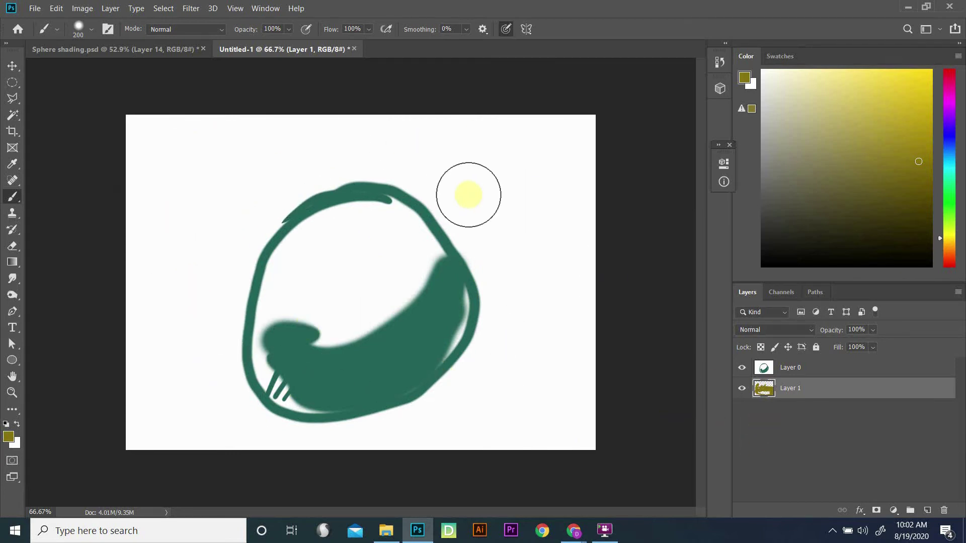
Step: Erase a patch of Layer 0 beside the circle with the 125 px Eraser, and move Layer 1 above Layer 0
key(e)
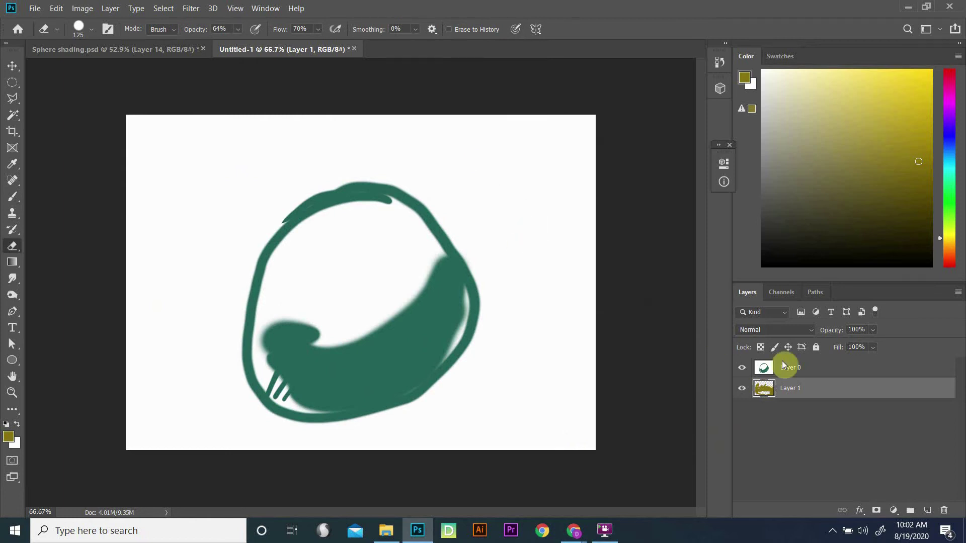
click(809, 366)
mouse_move(478, 160)
mouse_down()
mouse_move(510, 220)
mouse_move(478, 165)
mouse_move(502, 211)
mouse_move(426, 169)
mouse_move(510, 248)
mouse_move(525, 328)
mouse_move(502, 260)
mouse_move(530, 295)
mouse_up()
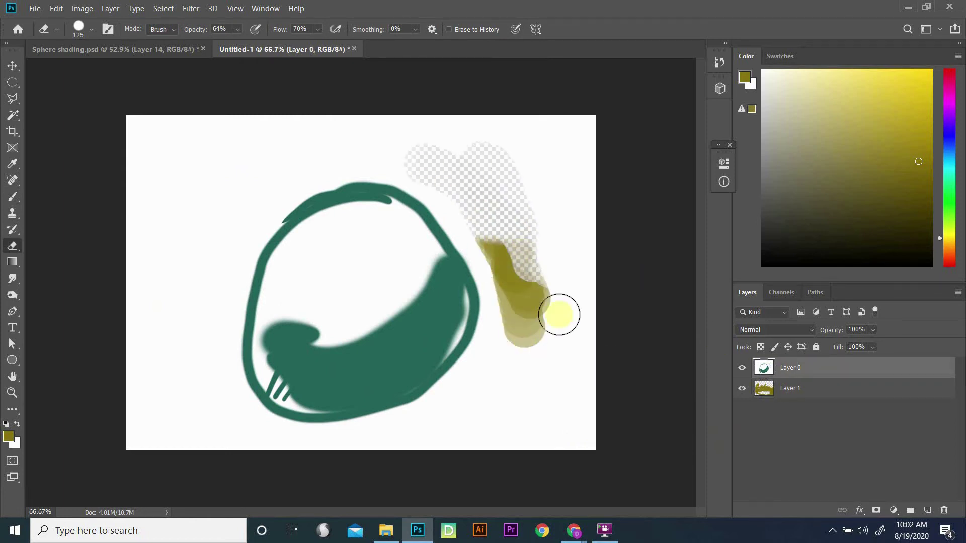
drag(486, 242, 538, 300)
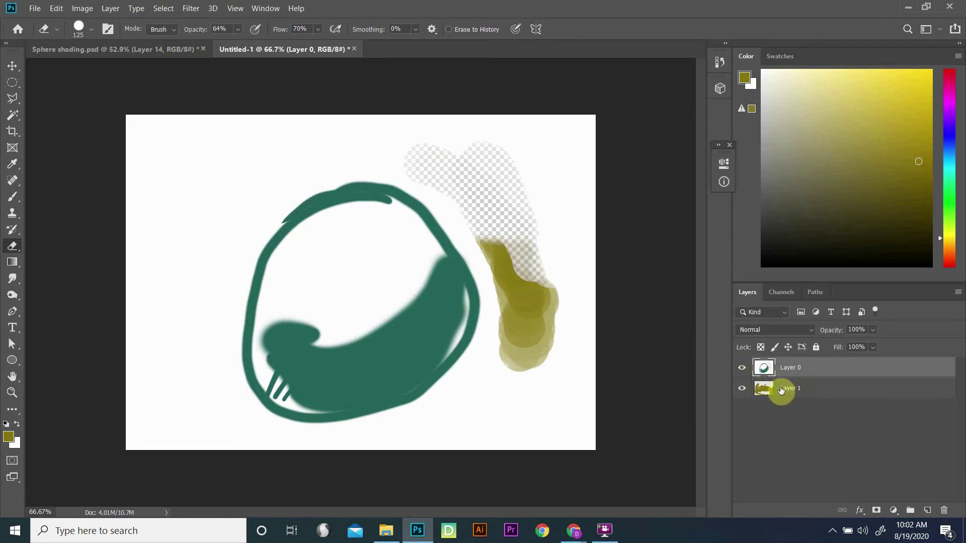
drag(750, 393, 808, 371)
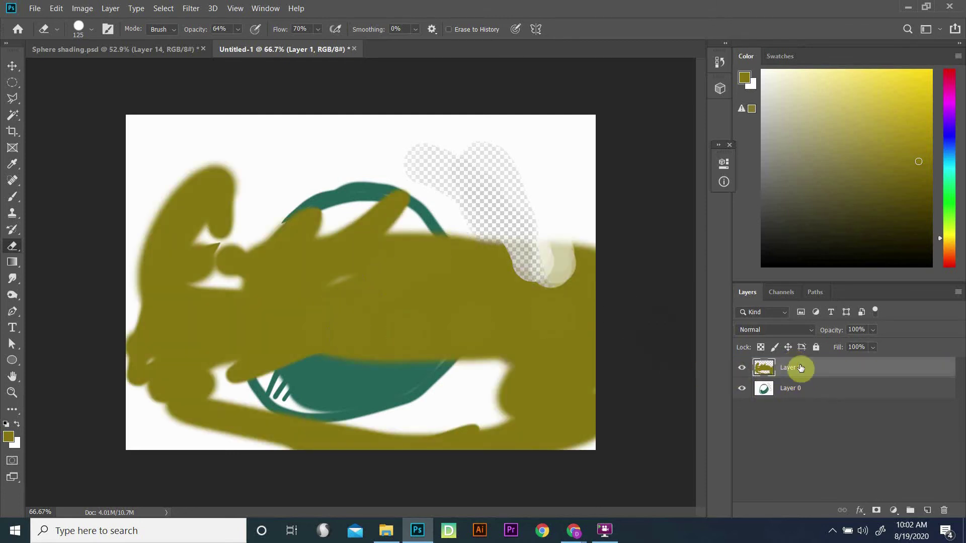
Step: Undo the erasing, olive strokes, circle drawing and layer deletions back to the turquoise scribble on Layer 3
key(ctrl+z)
key(ctrl+z)
key(ctrl+z)
key(ctrl+z)
key(ctrl+z)
key(ctrl+z)
key(ctrl+z)
key(ctrl+z)
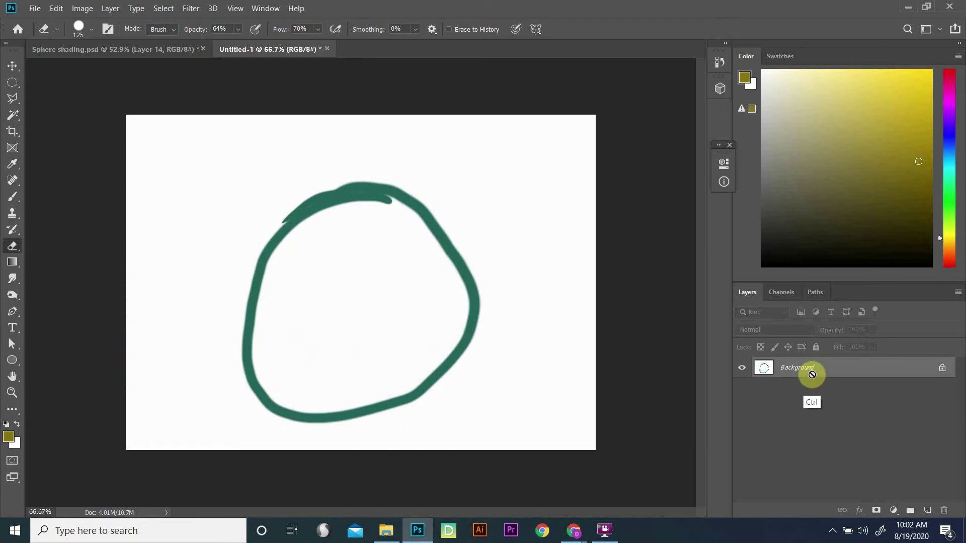
key(ctrl+shift+z)
key(ctrl+shift+z)
key(ctrl+shift+z)
key(ctrl+shift+z)
key(ctrl+shift+z)
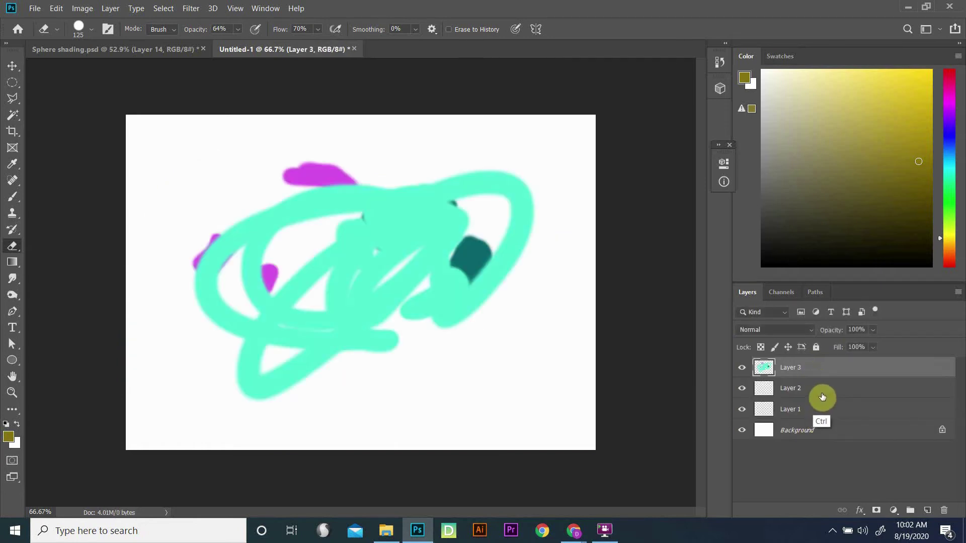
Step: Delete Layers 1 to 4 together so only the Background remains
shift+click(816, 432)
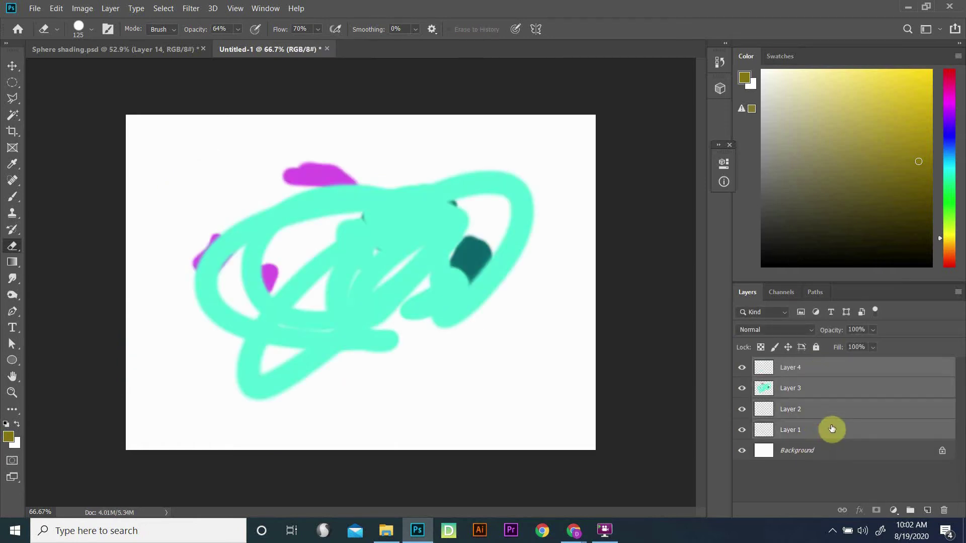
key(Delete)
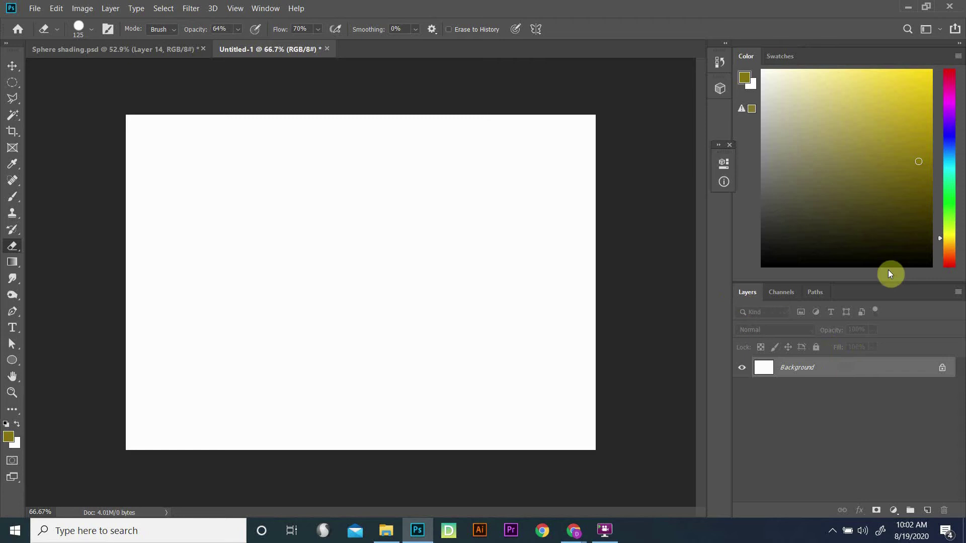
Step: Add a new empty layer above the Background, and hide and show the Background to reveal the layer's transparency
click(927, 510)
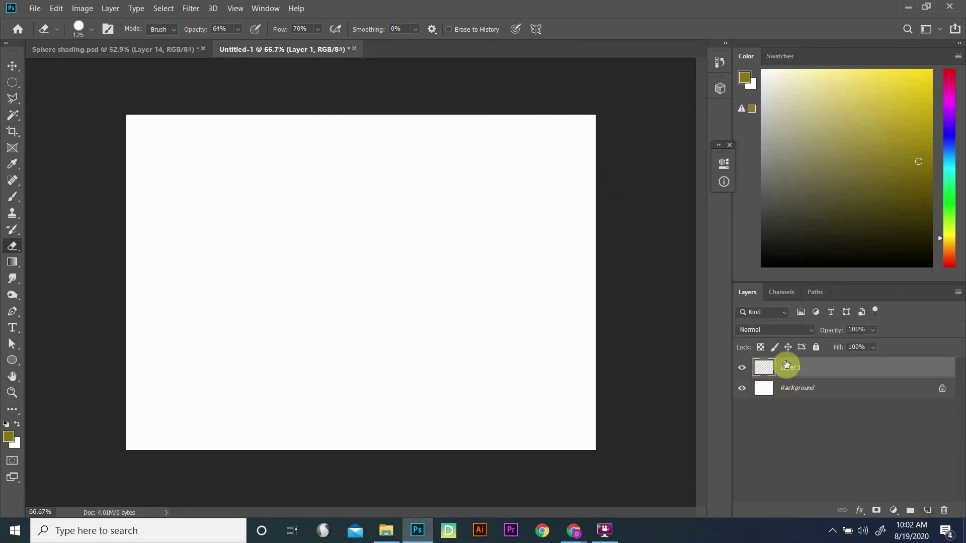
click(742, 389)
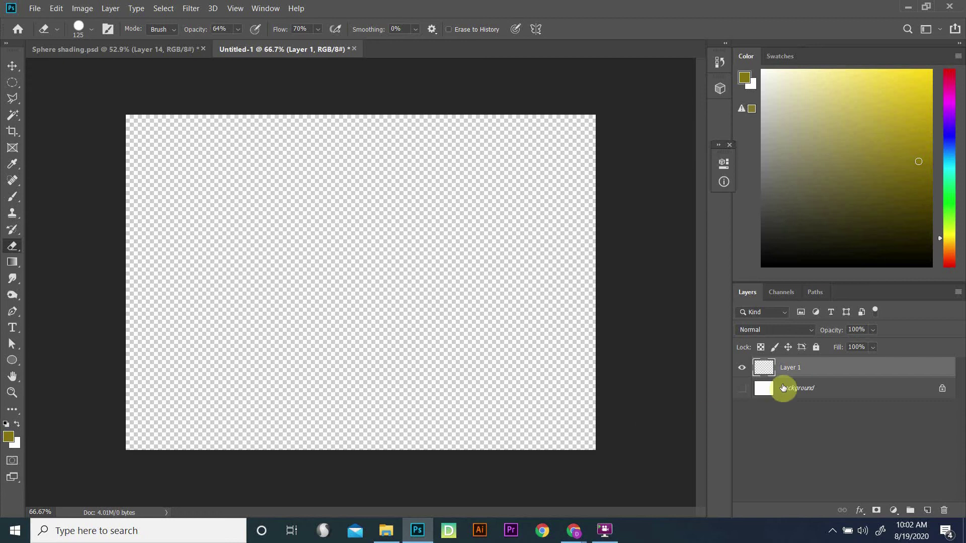
click(742, 389)
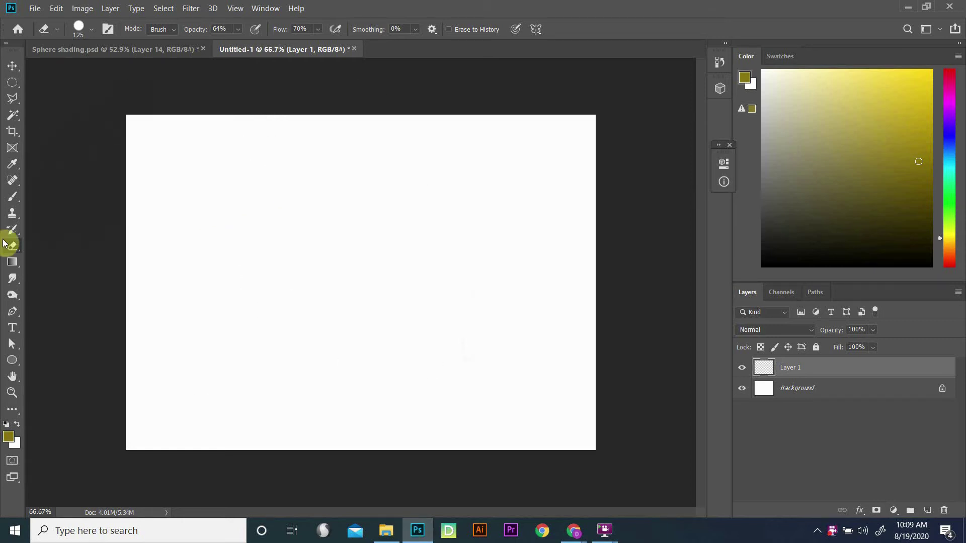
Step: Switch to the Pencil Tool, look through the related painting tools, and return to the Brush Tool
click(13, 199)
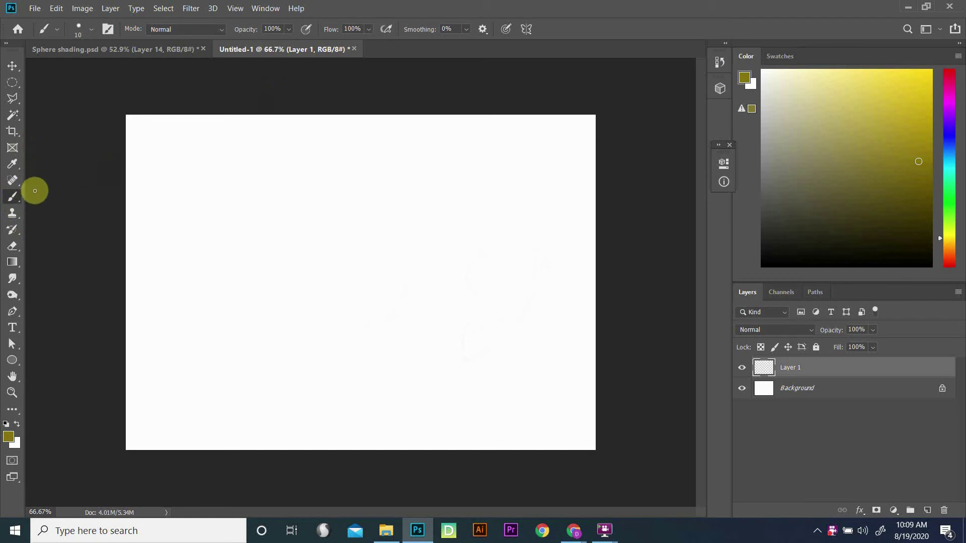
drag(15, 202, 27, 209)
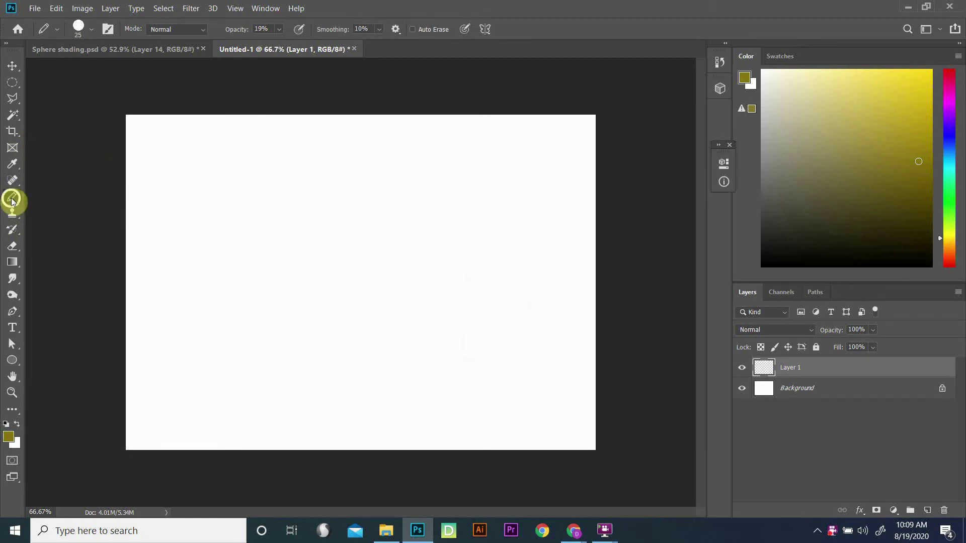
drag(13, 201, 49, 210)
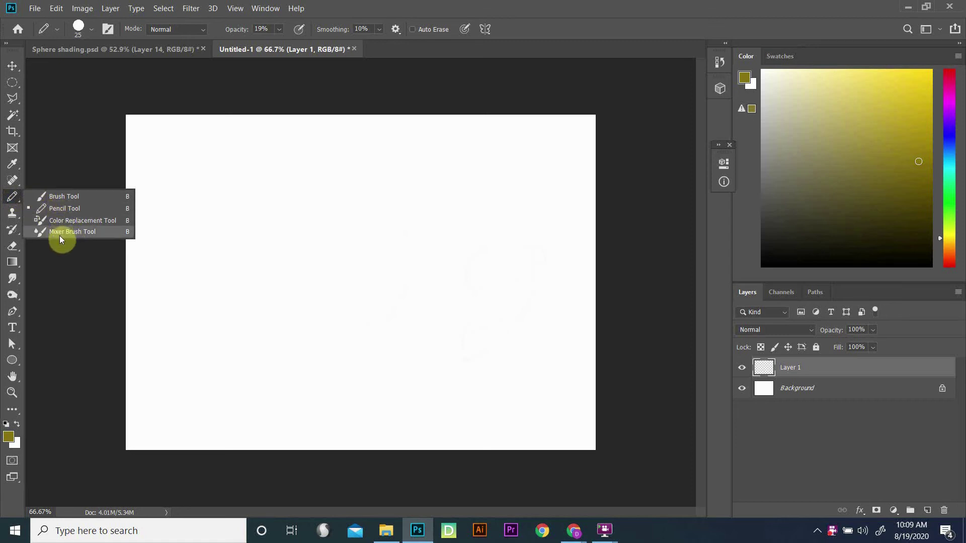
click(18, 203)
right_click(16, 198)
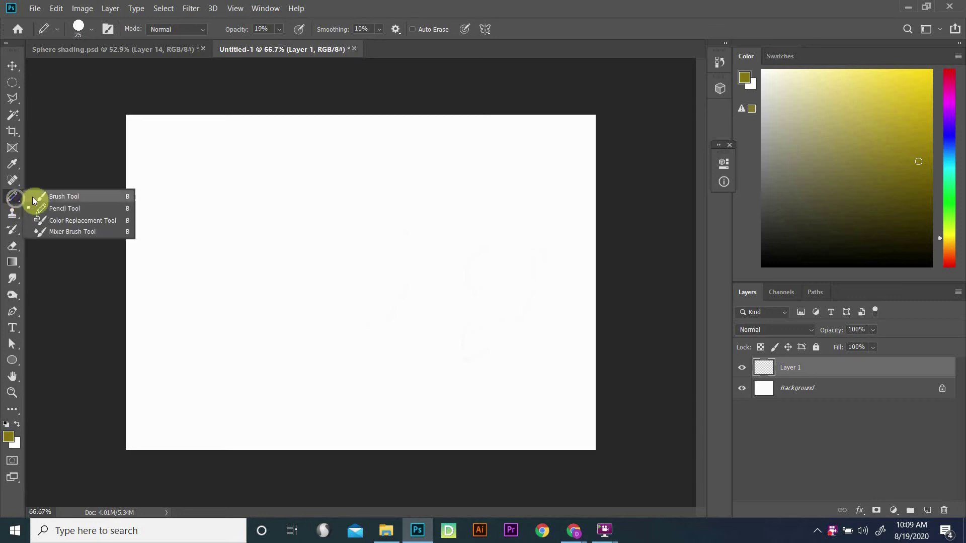
click(54, 195)
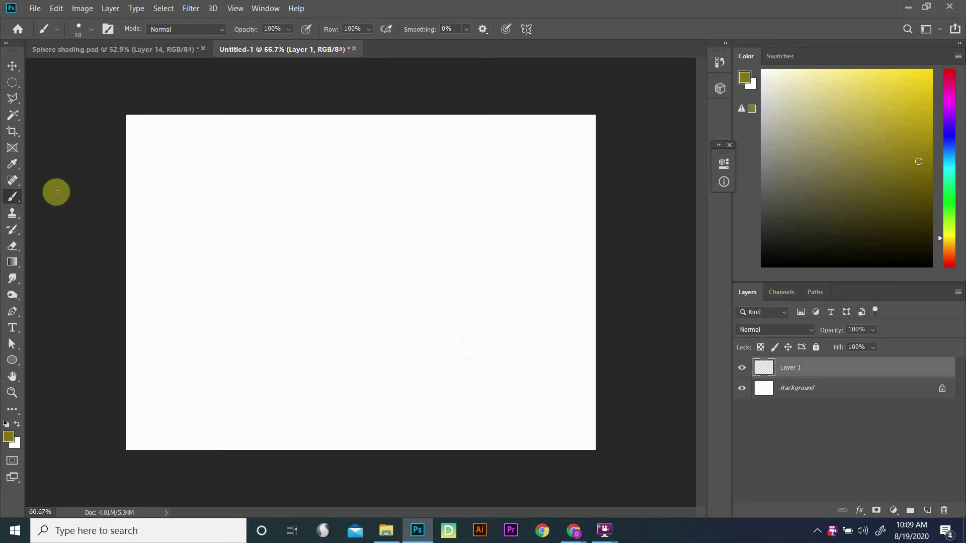
Step: Browse the brush presets and choose Kyle's Spatter Brushes - Supreme Spatter at 284 px
click(79, 28)
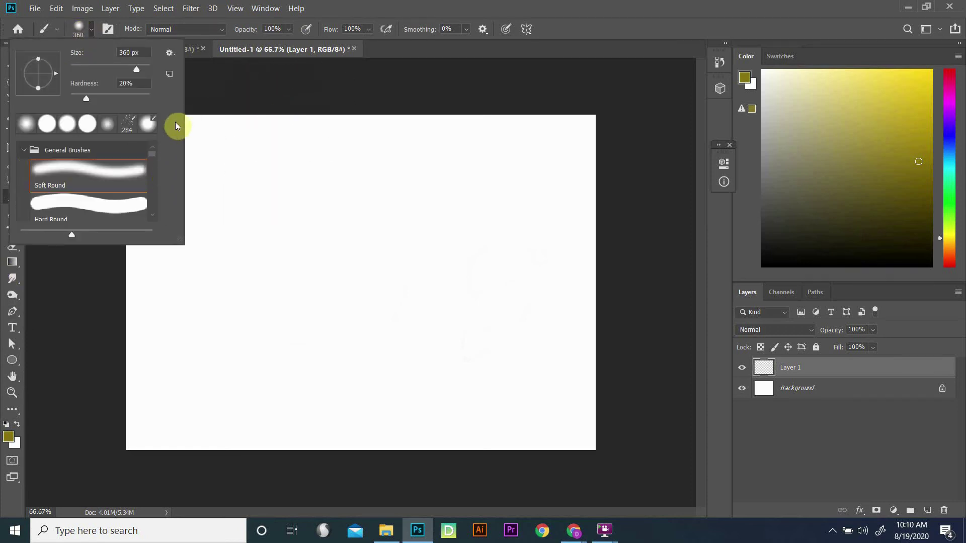
mouse_move(153, 158)
mouse_down()
mouse_move(149, 213)
mouse_move(149, 201)
mouse_up()
click(123, 169)
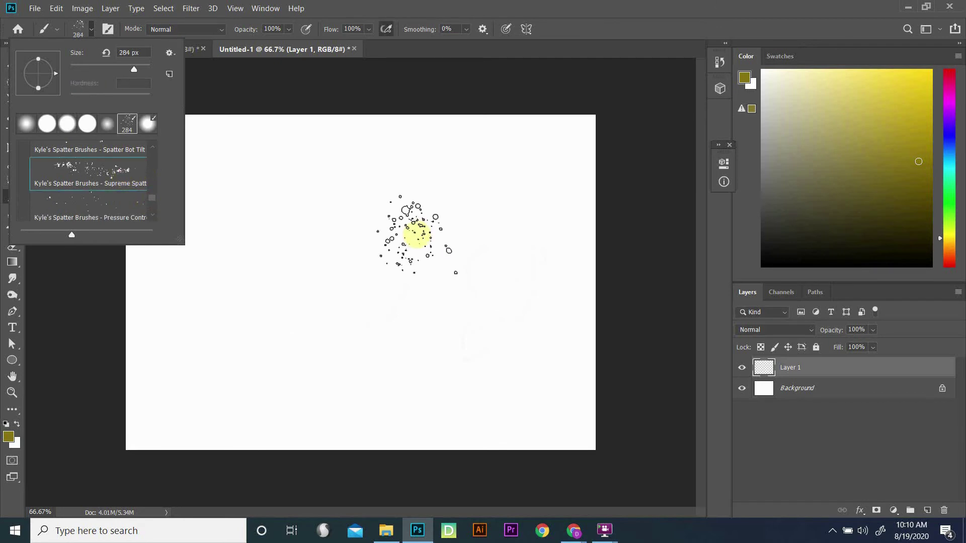
Step: Paint a patch of olive spatter on Layer 1, and paint over it with the Soft Round brush at 284 px
mouse_move(367, 259)
mouse_down()
mouse_move(380, 241)
mouse_move(337, 349)
mouse_move(340, 278)
mouse_move(390, 236)
mouse_move(331, 285)
mouse_move(460, 283)
mouse_move(436, 271)
mouse_move(483, 244)
mouse_up()
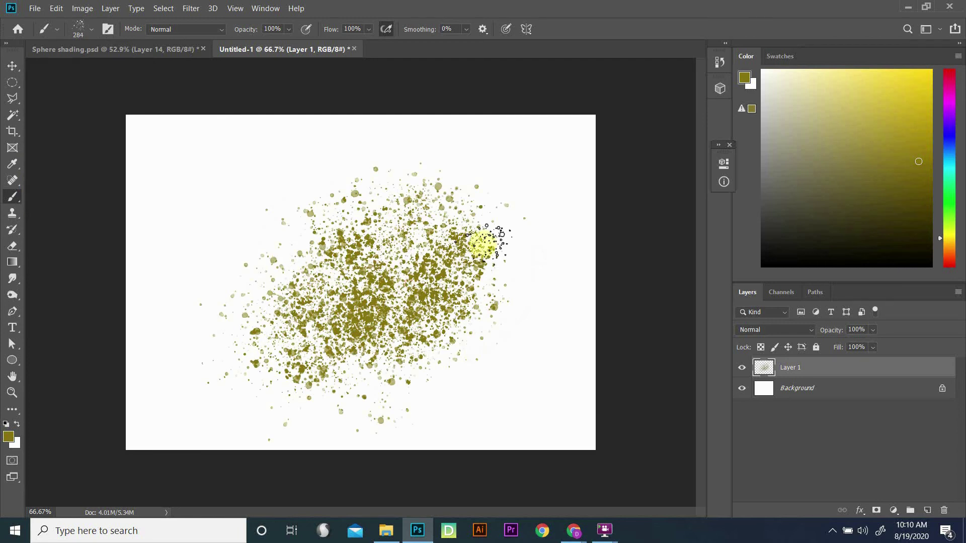
click(91, 29)
drag(152, 194, 162, 142)
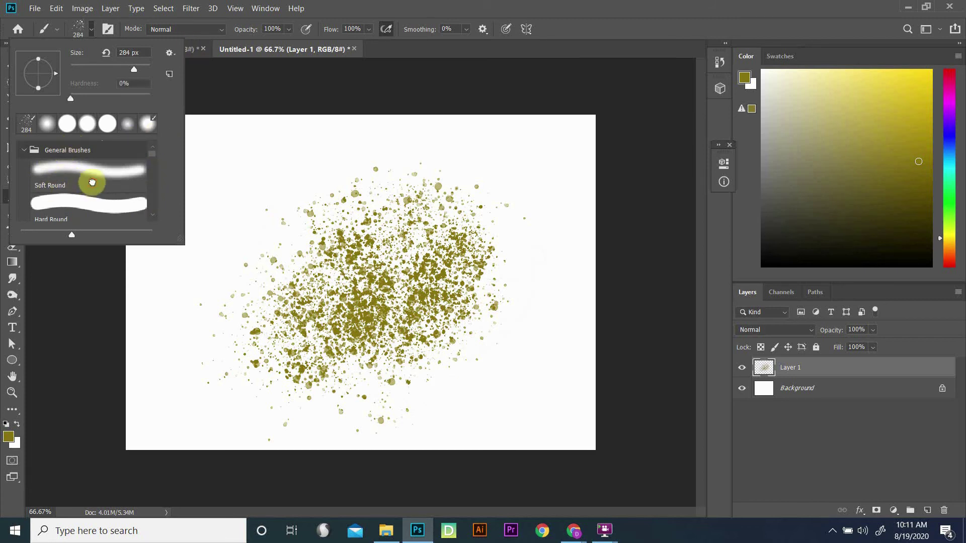
click(92, 182)
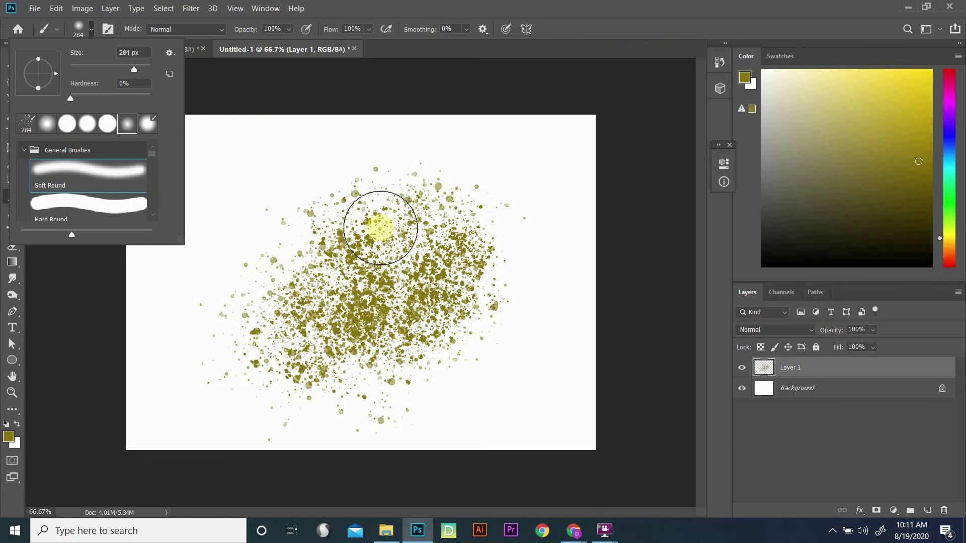
mouse_move(271, 192)
mouse_down()
mouse_move(292, 280)
mouse_move(366, 273)
mouse_move(421, 251)
mouse_move(283, 251)
mouse_move(403, 339)
mouse_move(370, 283)
mouse_move(280, 289)
mouse_move(315, 281)
mouse_move(339, 229)
mouse_move(285, 280)
mouse_move(323, 287)
mouse_move(291, 276)
mouse_up()
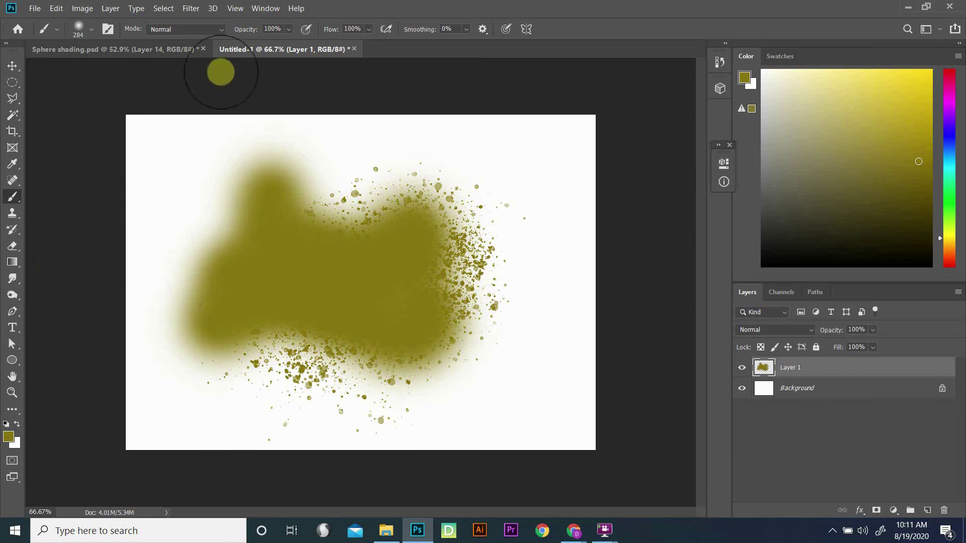
Step: Undo all the spatter and Soft Round strokes on Layer 1
key(ctrl+z)
key(ctrl+z)
key(ctrl+z)
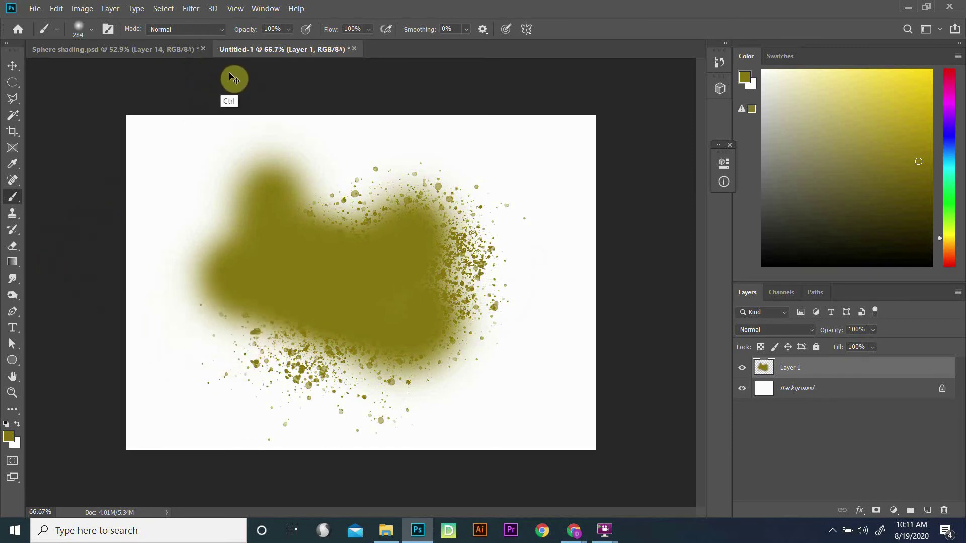
key(ctrl+z)
key(ctrl+z)
key(ctrl+z)
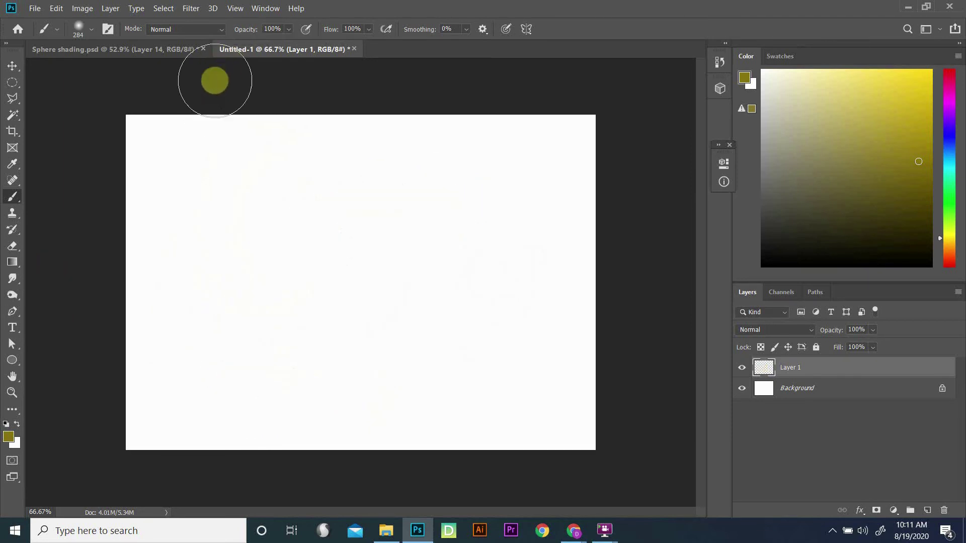
Step: Reduce the Soft Round brush to 56 px and paint a dot and several short strokes in the upper part of the canvas
click(88, 29)
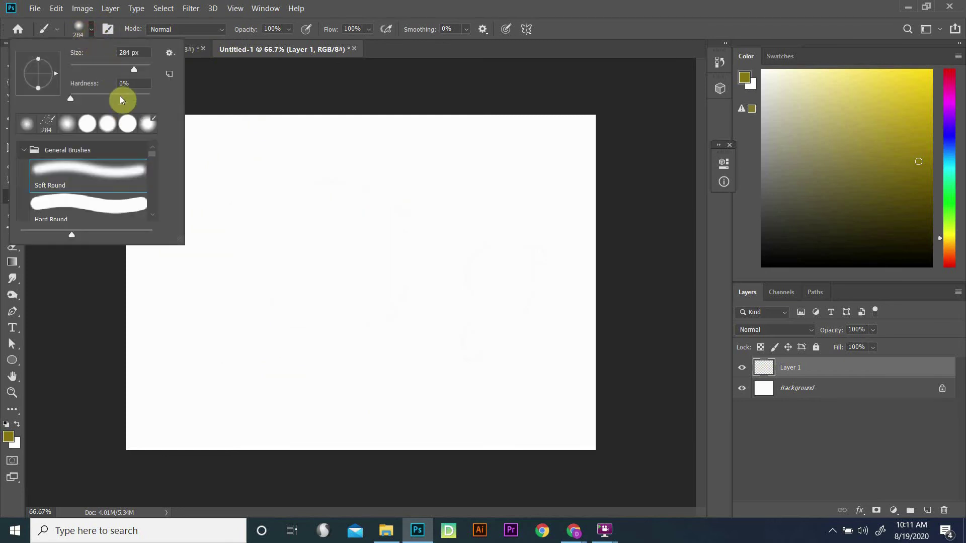
mouse_move(115, 68)
mouse_down()
mouse_move(89, 65)
mouse_move(123, 65)
mouse_move(91, 69)
mouse_move(103, 72)
mouse_up()
click(93, 66)
click(277, 179)
drag(388, 223, 386, 244)
drag(496, 190, 445, 191)
mouse_move(418, 194)
mouse_down()
mouse_move(358, 217)
mouse_move(363, 227)
mouse_move(318, 205)
mouse_up()
drag(386, 167, 358, 177)
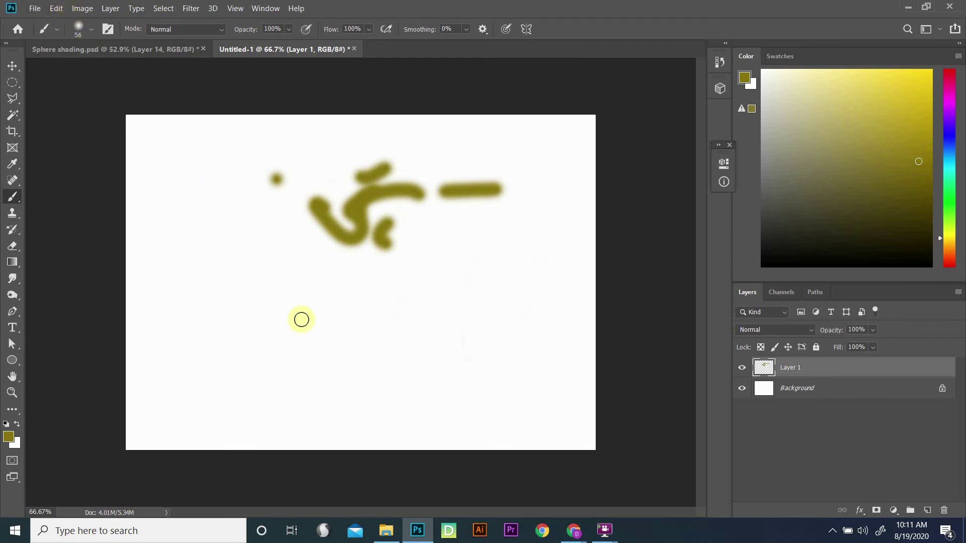
Step: Draw curly and square bracket signs with arrows using a thin brush, and paint a solid patch beside them at 125 px
alt+right_click(323, 333)
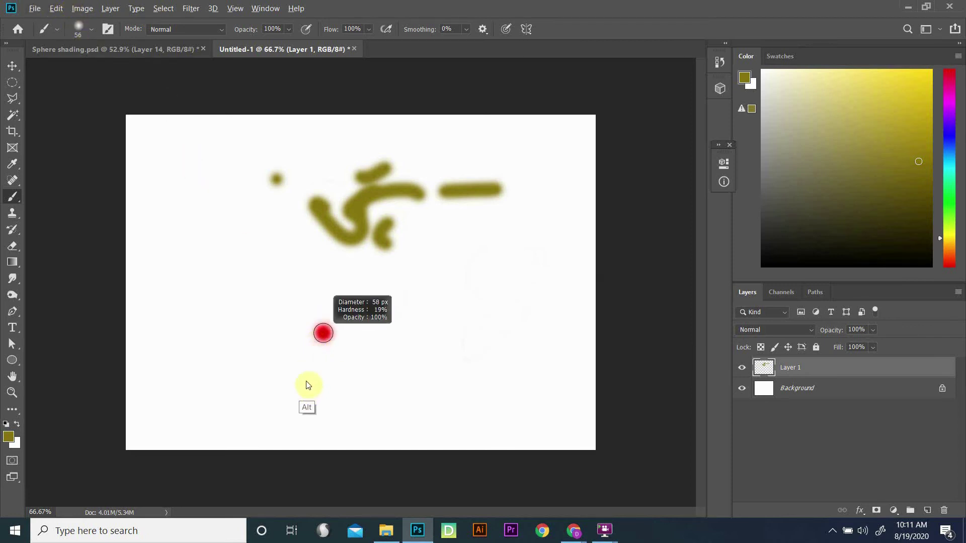
drag(300, 419, 289, 407)
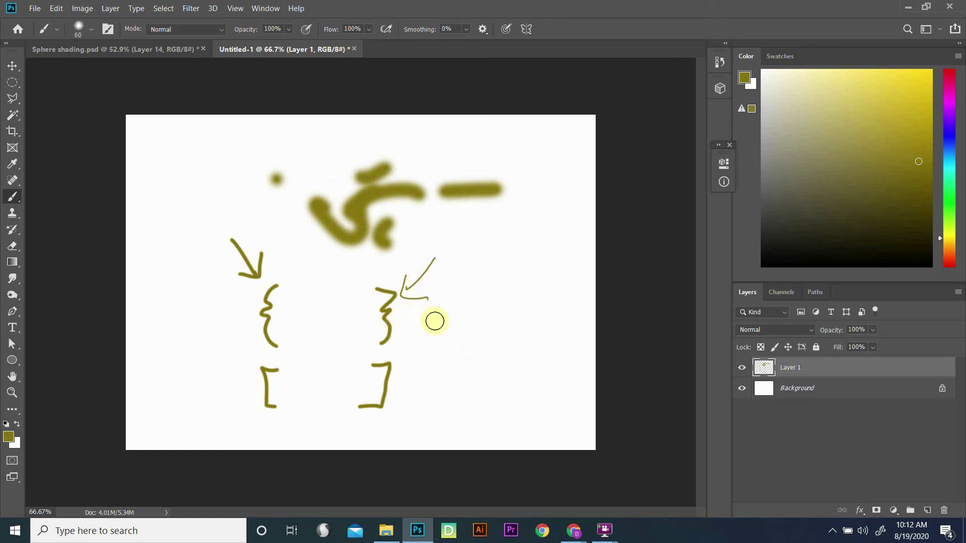
mouse_move(458, 296)
mouse_down()
mouse_move(423, 380)
mouse_move(493, 306)
mouse_move(446, 316)
mouse_move(484, 274)
mouse_move(519, 294)
mouse_move(423, 340)
mouse_move(406, 315)
mouse_up()
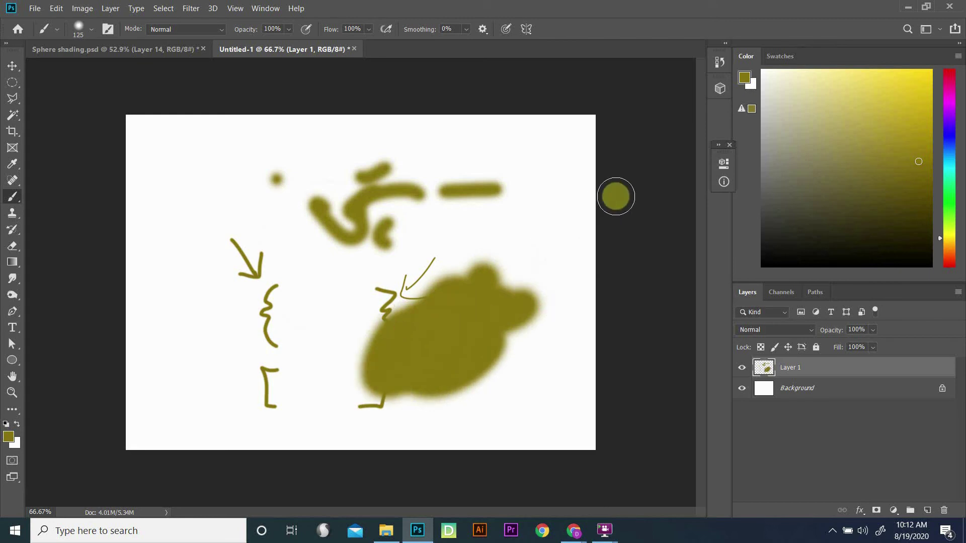
Step: Set the brush hardness to 0% and paint a soft-edged patch in the canvas's upper-left area
click(91, 29)
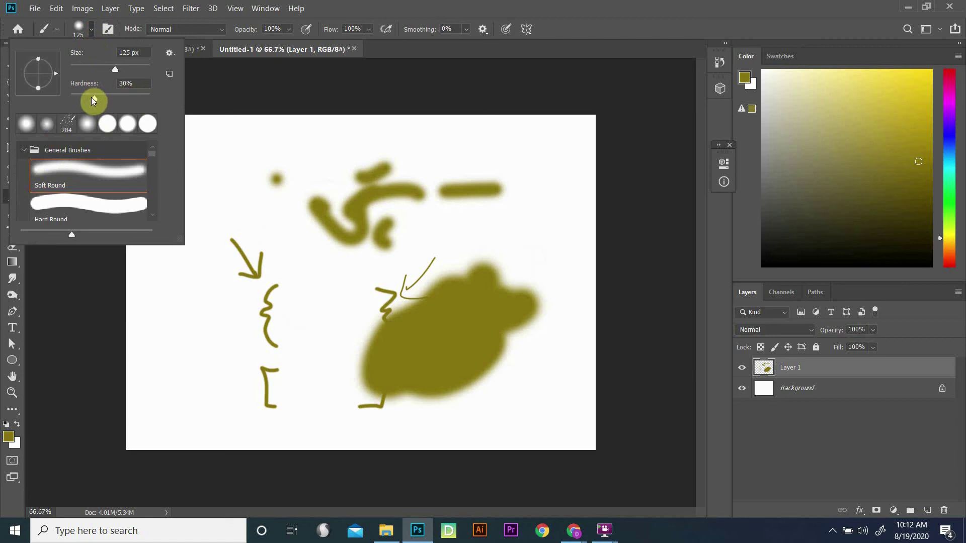
drag(93, 99, 74, 101)
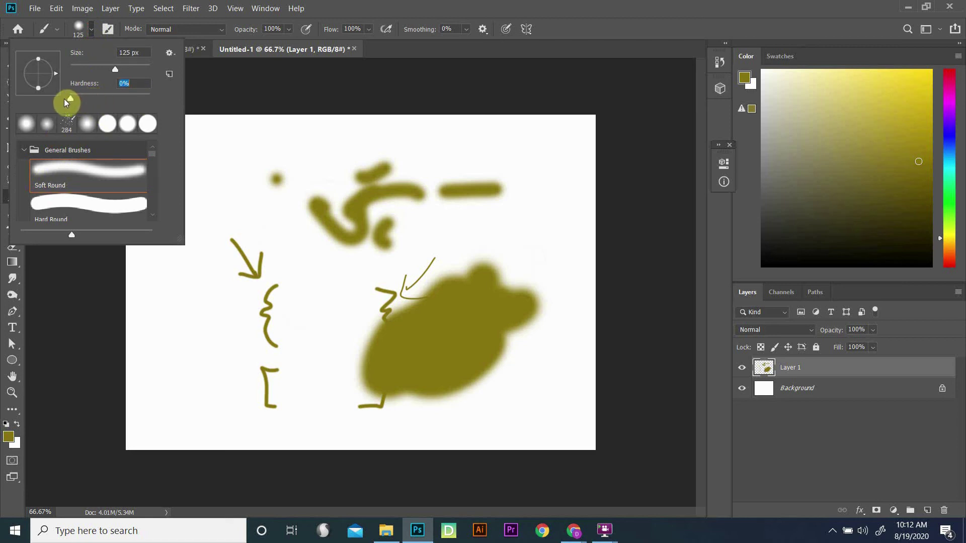
click(124, 83)
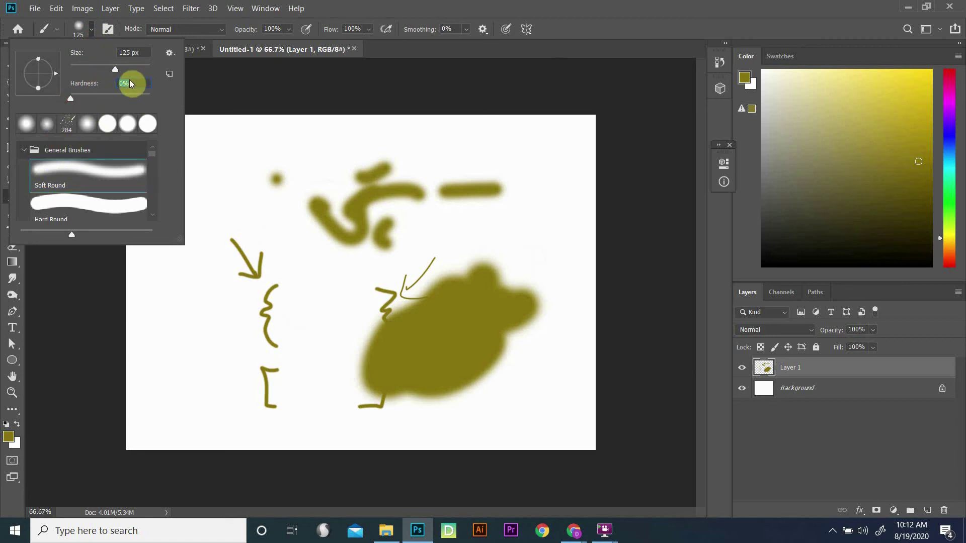
mouse_move(247, 160)
mouse_down()
mouse_move(210, 188)
mouse_move(220, 207)
mouse_move(183, 251)
mouse_move(269, 186)
mouse_move(203, 203)
mouse_move(241, 243)
mouse_move(209, 263)
mouse_move(175, 246)
mouse_move(230, 194)
mouse_up()
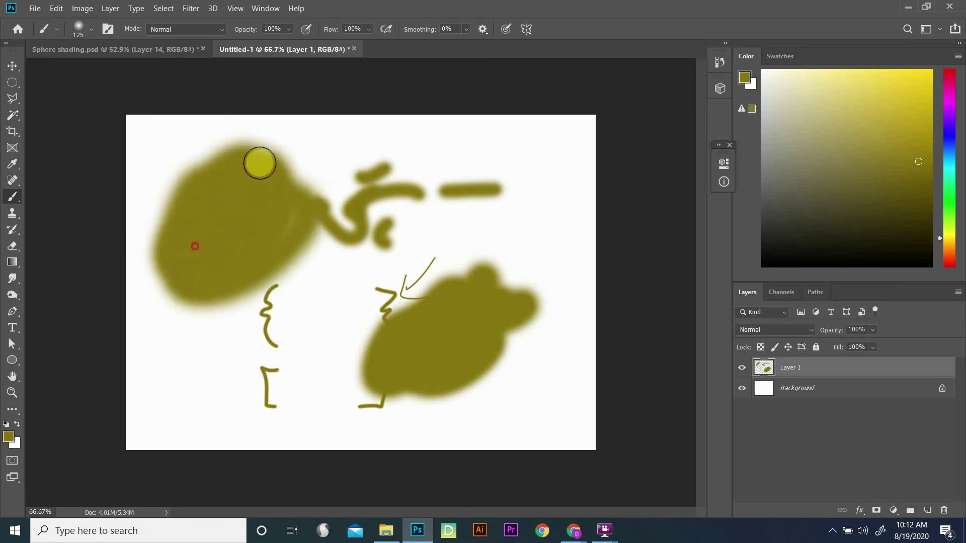
Step: Set the brush hardness to 100% and paint hard-edged olive strokes across the canvas
click(91, 29)
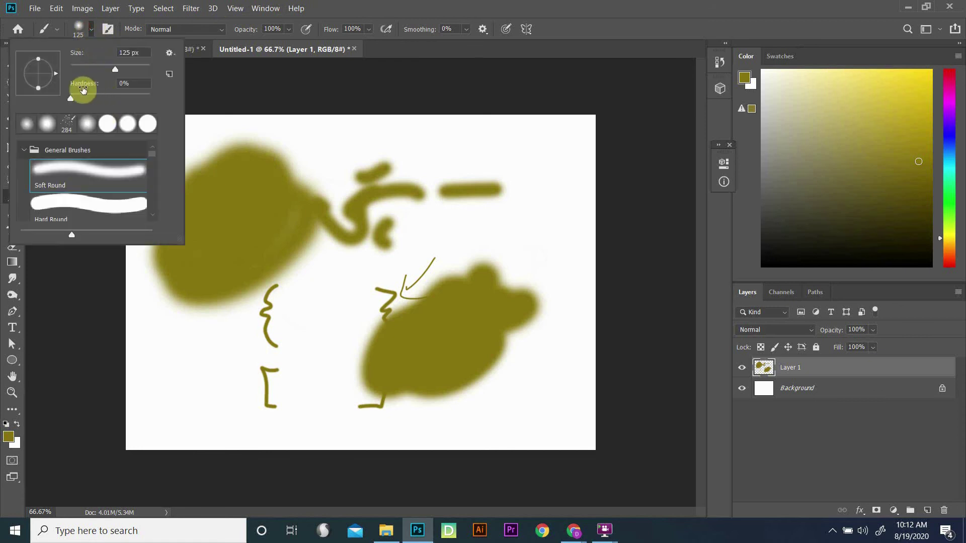
drag(73, 98, 176, 124)
mouse_move(490, 194)
mouse_down()
mouse_move(442, 216)
mouse_move(307, 348)
mouse_move(295, 334)
mouse_move(486, 199)
mouse_up()
click(533, 211)
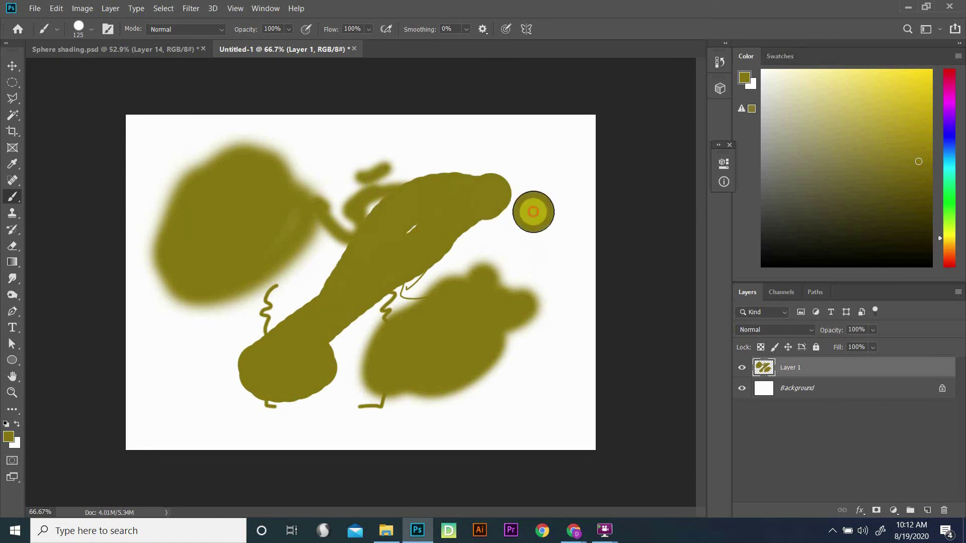
click(522, 236)
mouse_move(557, 186)
mouse_down()
mouse_move(499, 156)
mouse_move(351, 153)
mouse_move(286, 156)
mouse_move(246, 176)
mouse_move(245, 208)
mouse_move(304, 288)
mouse_move(483, 321)
mouse_move(499, 234)
mouse_move(373, 283)
mouse_move(365, 317)
mouse_move(510, 236)
mouse_move(445, 321)
mouse_move(401, 304)
mouse_move(465, 246)
mouse_up()
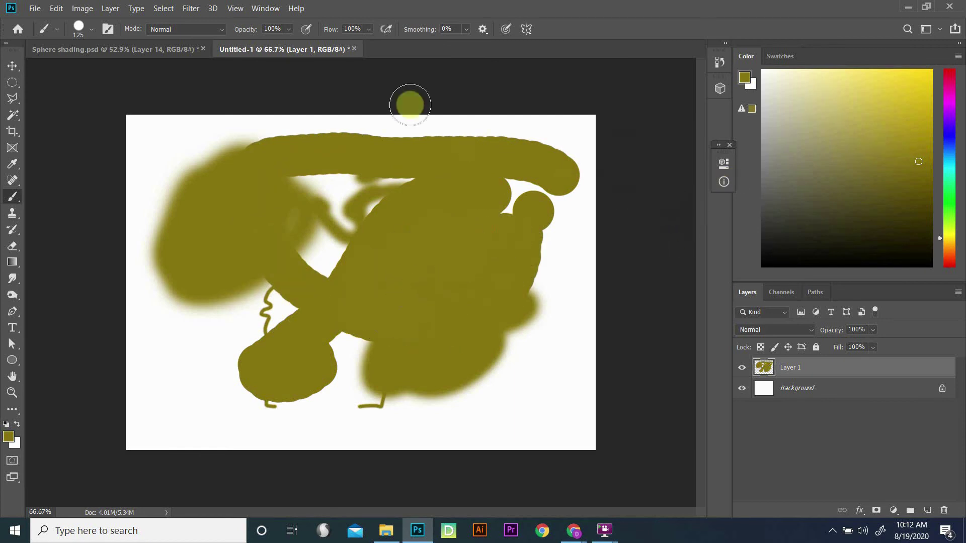
Step: Delete the painted Layer 1 and add a new empty layer above the Background
click(944, 512)
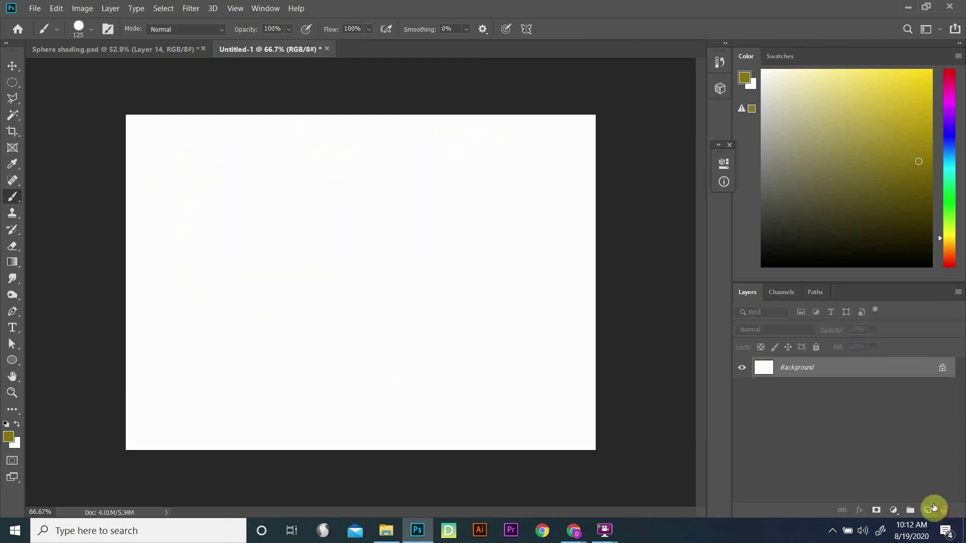
click(927, 510)
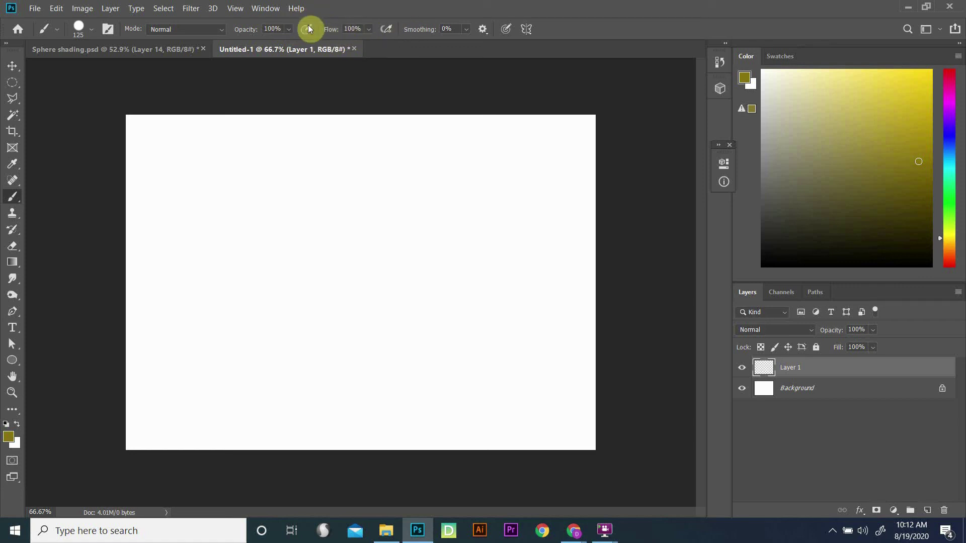
Step: Paint an olive patch in the canvas's upper-left area, and cover part of it with dark blue strokes at full opacity
drag(258, 157, 205, 220)
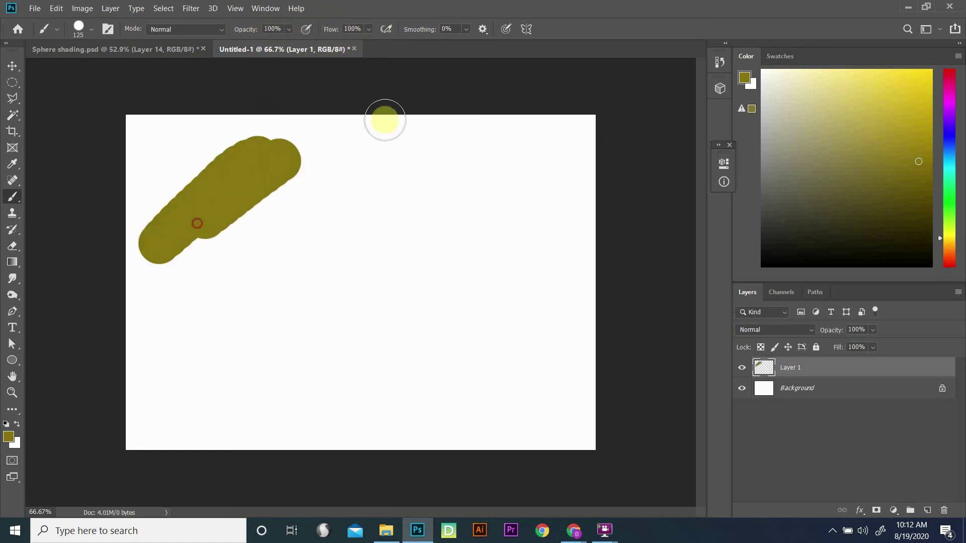
mouse_move(297, 230)
mouse_down()
mouse_move(233, 224)
mouse_move(184, 260)
mouse_up()
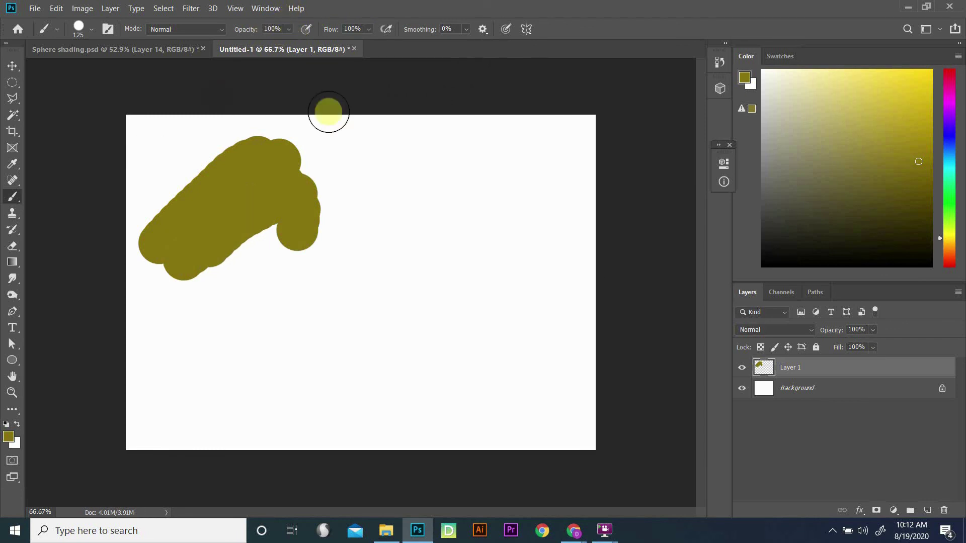
click(952, 146)
mouse_move(283, 157)
mouse_down()
mouse_move(174, 232)
mouse_move(266, 179)
mouse_move(274, 184)
mouse_move(209, 232)
mouse_up()
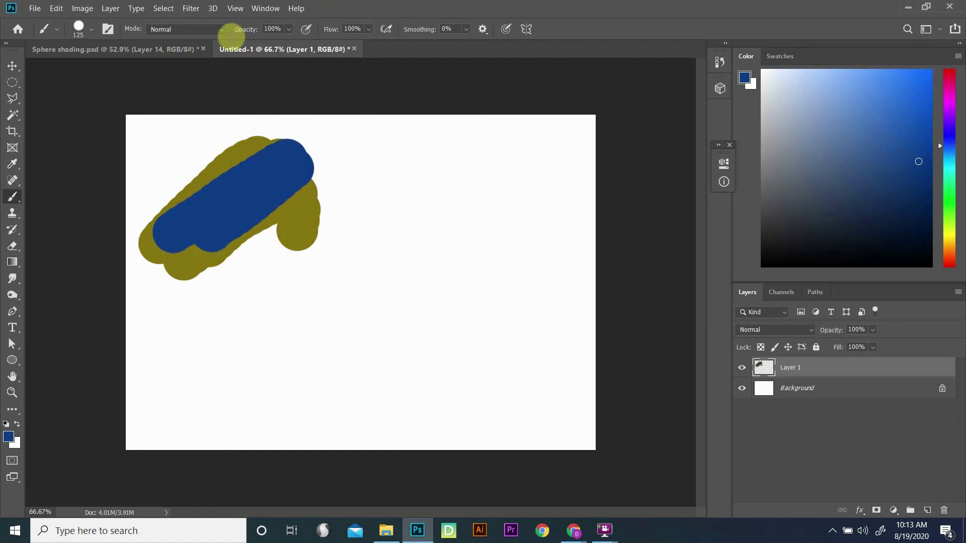
Step: Lower the brush opacity to 33% and paint overlapping translucent blue strokes around the olive and blue patch
click(289, 30)
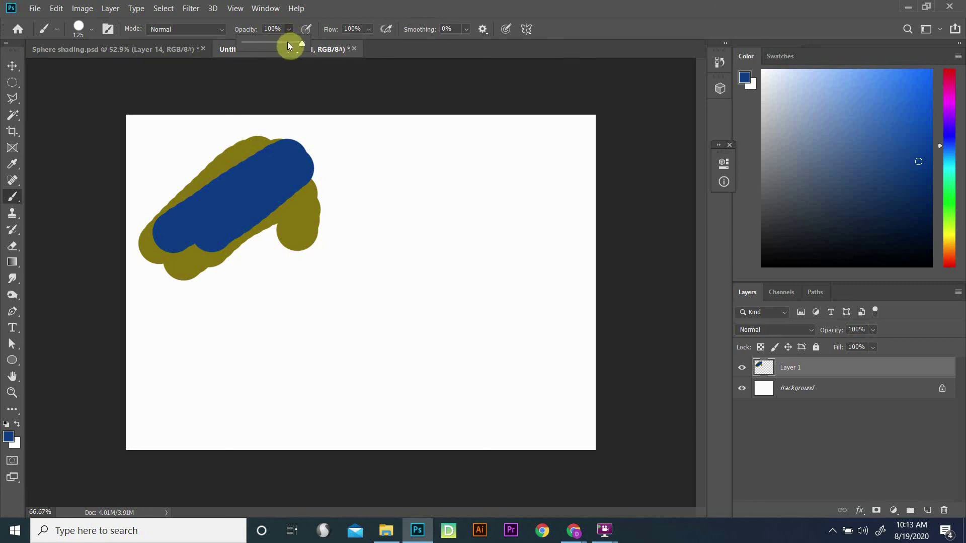
drag(302, 45, 265, 46)
drag(334, 194, 268, 226)
mouse_move(233, 262)
mouse_down()
mouse_move(352, 189)
mouse_move(252, 267)
mouse_move(200, 292)
mouse_move(190, 287)
mouse_move(281, 199)
mouse_move(219, 247)
mouse_up()
mouse_move(184, 210)
mouse_down()
mouse_move(176, 166)
mouse_move(233, 126)
mouse_move(201, 168)
mouse_move(198, 290)
mouse_move(280, 267)
mouse_up()
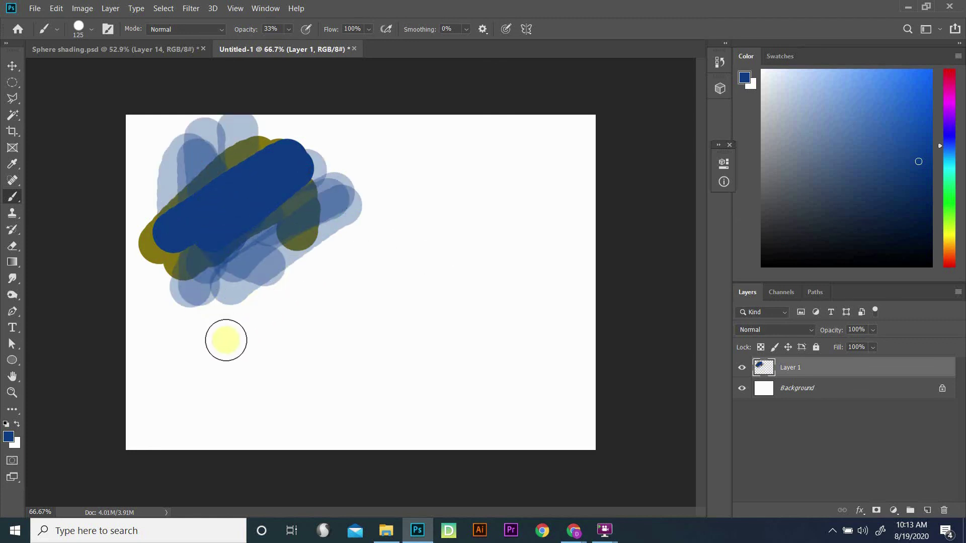
Step: Paint a large translucent blue patch in the canvas's lower-left area and layer repeated strokes over it to darken it
mouse_move(217, 337)
mouse_down()
mouse_move(254, 344)
mouse_move(325, 300)
mouse_move(301, 307)
mouse_move(325, 308)
mouse_move(327, 320)
mouse_move(286, 409)
mouse_move(173, 346)
mouse_move(200, 377)
mouse_move(185, 369)
mouse_move(195, 341)
mouse_move(277, 351)
mouse_move(335, 338)
mouse_move(340, 383)
mouse_move(227, 357)
mouse_move(205, 364)
mouse_move(201, 382)
mouse_move(225, 435)
mouse_move(280, 429)
mouse_move(362, 275)
mouse_move(365, 294)
mouse_move(221, 377)
mouse_move(275, 279)
mouse_move(295, 381)
mouse_move(205, 424)
mouse_move(311, 314)
mouse_move(287, 323)
mouse_up()
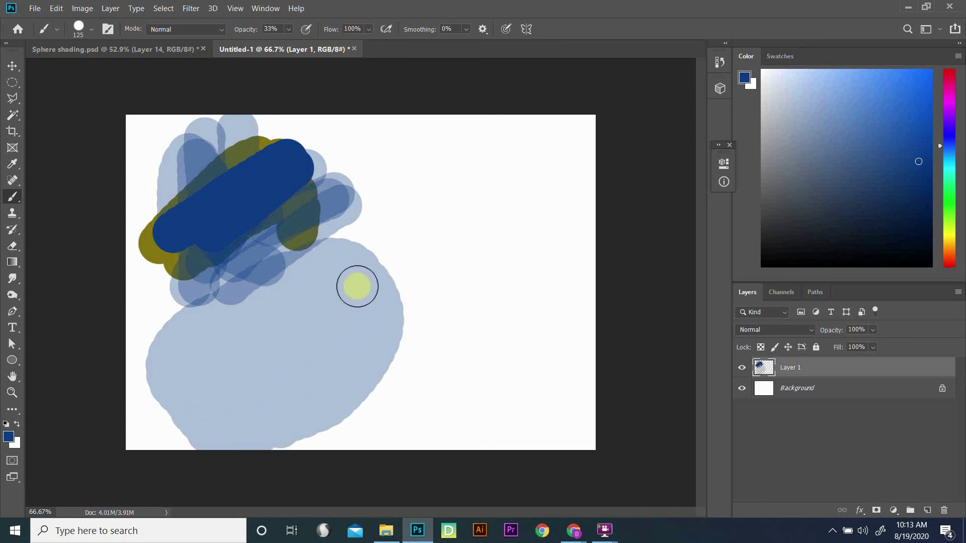
mouse_move(366, 276)
mouse_down()
mouse_move(241, 362)
mouse_move(225, 401)
mouse_move(267, 332)
mouse_move(233, 410)
mouse_move(281, 401)
mouse_move(259, 338)
mouse_move(166, 410)
mouse_up()
mouse_move(370, 282)
mouse_down()
mouse_move(318, 328)
mouse_move(342, 289)
mouse_move(268, 347)
mouse_move(284, 333)
mouse_move(222, 418)
mouse_move(353, 316)
mouse_move(297, 368)
mouse_move(306, 384)
mouse_move(377, 286)
mouse_up()
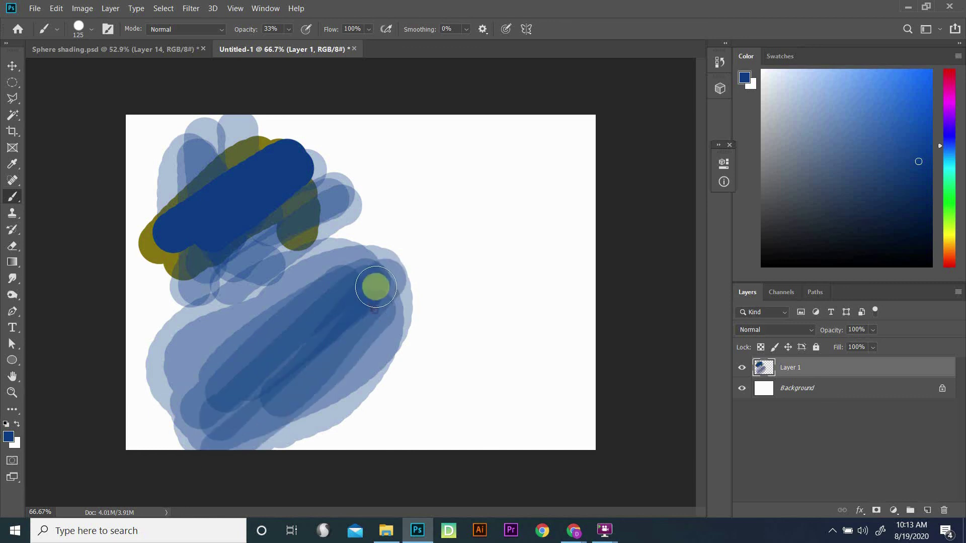
mouse_move(280, 323)
mouse_down()
mouse_move(328, 440)
mouse_move(317, 288)
mouse_move(380, 275)
mouse_up()
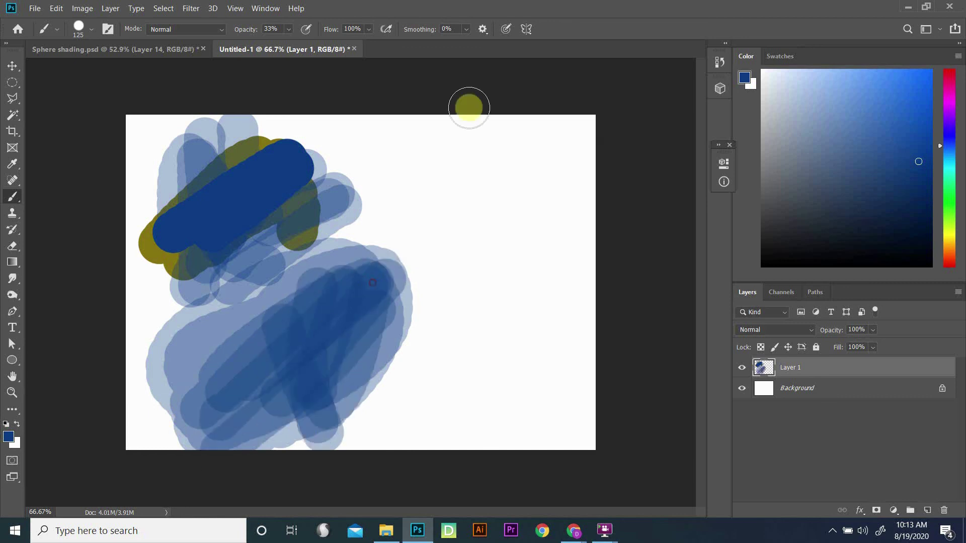
Step: Restore the brush opacity to 100%, reduce the flow to 36%, and paint overlapping curved blue strokes on the canvas's right half
click(288, 28)
drag(295, 50, 369, 41)
click(369, 29)
click(345, 44)
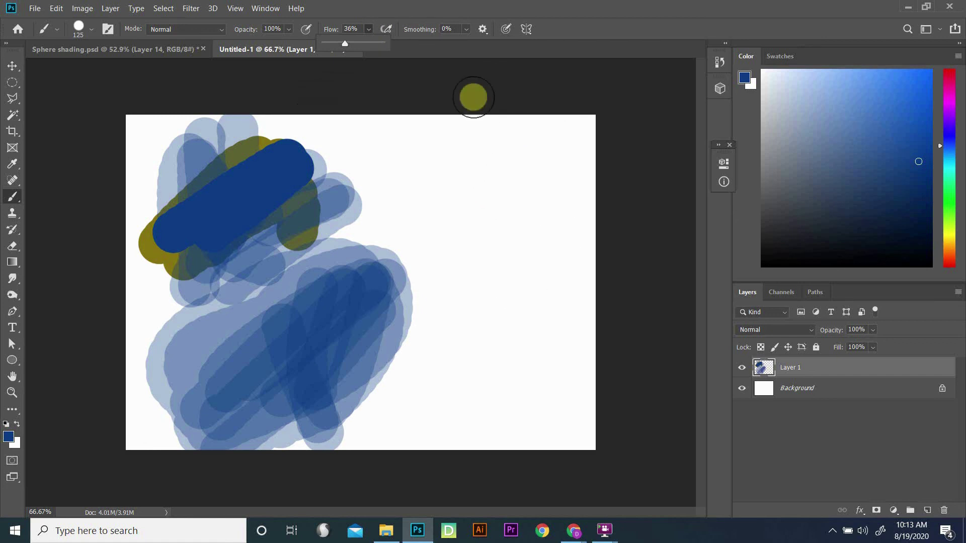
mouse_move(470, 166)
mouse_down()
mouse_move(433, 235)
mouse_move(428, 288)
mouse_up()
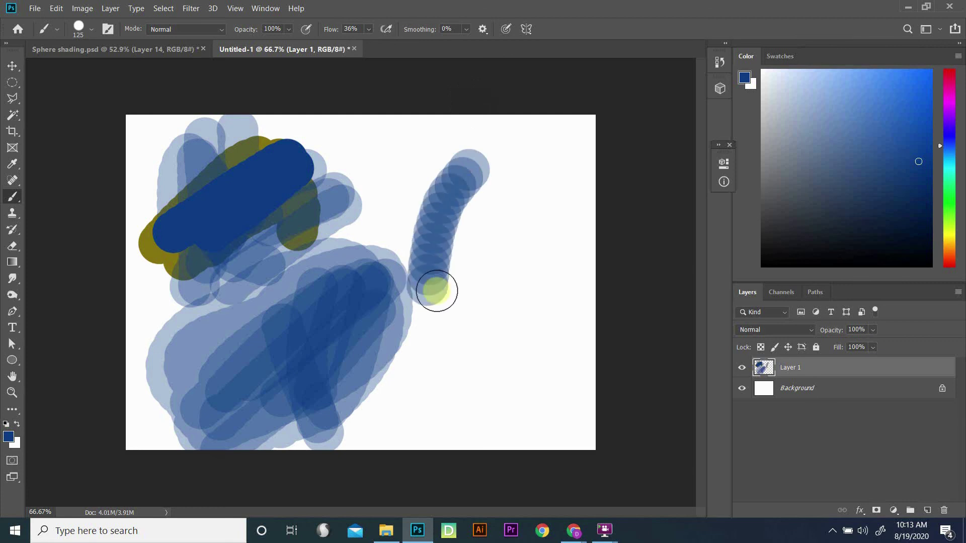
mouse_move(516, 178)
mouse_down()
mouse_move(474, 205)
mouse_move(475, 325)
mouse_up()
mouse_move(552, 201)
mouse_down()
mouse_move(502, 261)
mouse_move(508, 320)
mouse_up()
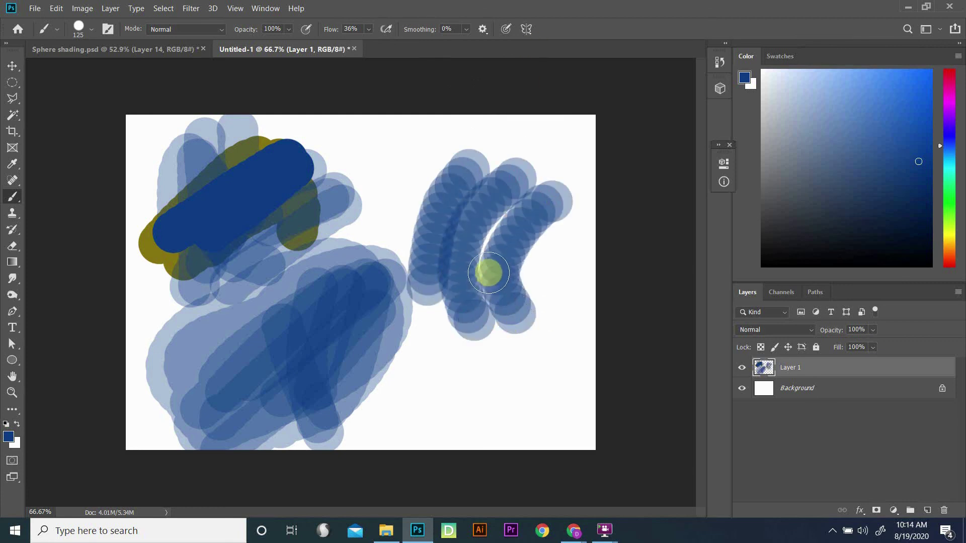
drag(490, 272, 565, 183)
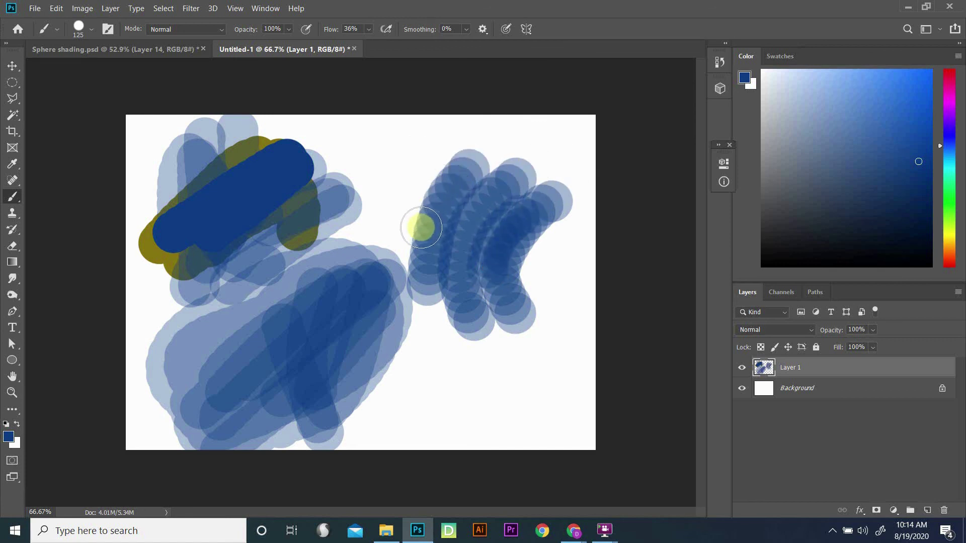
mouse_move(458, 371)
mouse_down()
mouse_move(402, 283)
mouse_move(394, 219)
mouse_move(408, 185)
mouse_move(445, 151)
mouse_move(513, 146)
mouse_move(561, 216)
mouse_move(459, 328)
mouse_up()
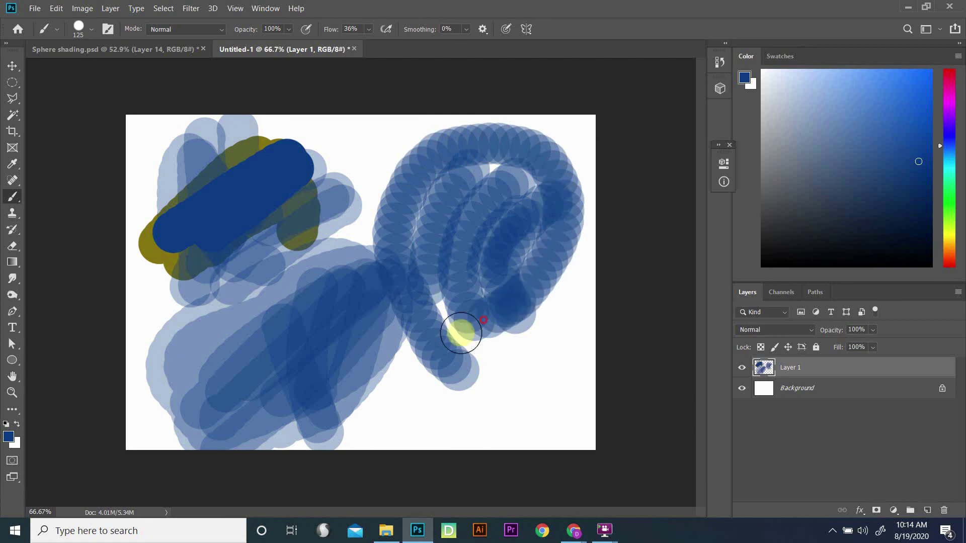
Step: Choose the second brush in the Wet Media Brushes group and paint textured blue scribbles in the canvas's lower-right area
click(92, 28)
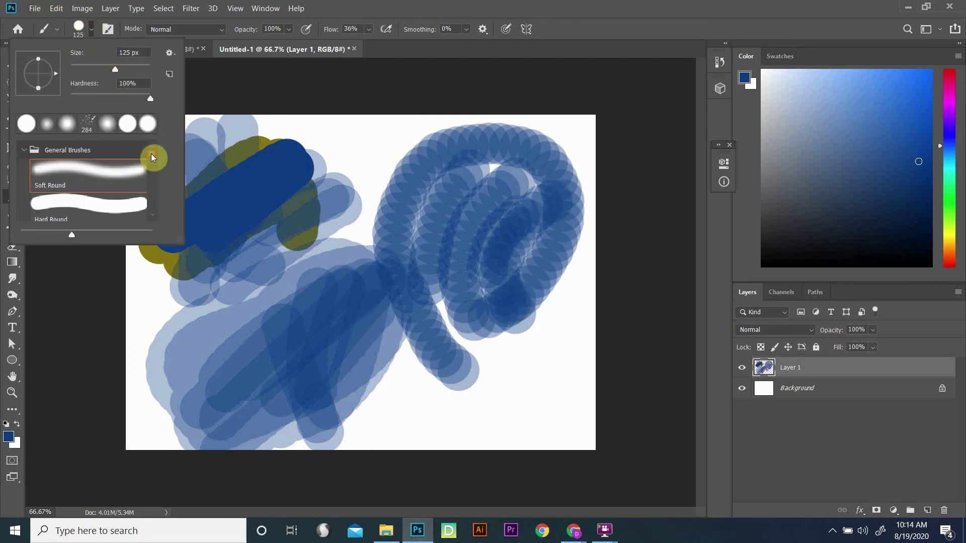
scroll(153, 171, down, 10)
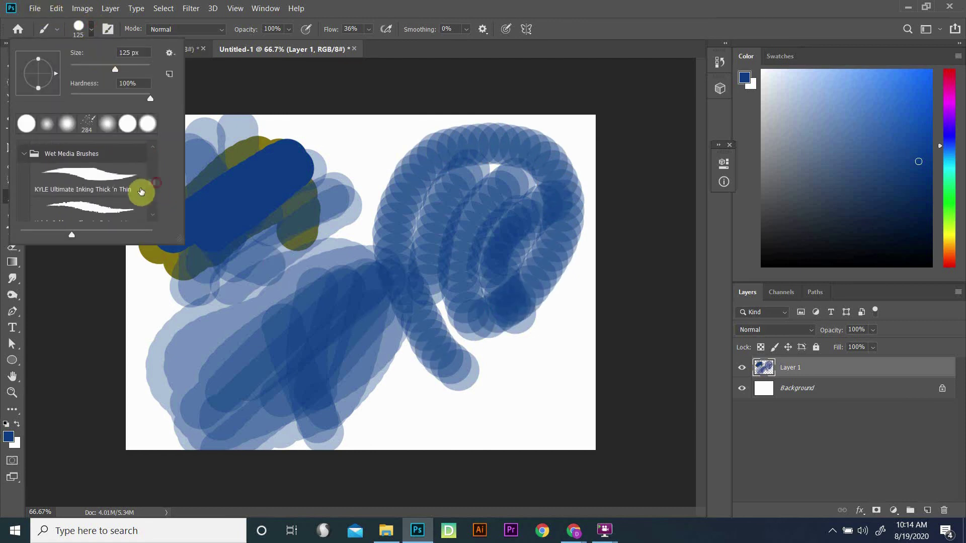
click(119, 210)
mouse_move(397, 394)
mouse_down()
mouse_move(443, 399)
mouse_move(507, 357)
mouse_move(438, 391)
mouse_move(488, 373)
mouse_move(498, 334)
mouse_move(481, 360)
mouse_up()
drag(542, 317, 524, 380)
mouse_move(573, 307)
mouse_down()
mouse_move(532, 382)
mouse_move(577, 349)
mouse_move(499, 386)
mouse_up()
drag(550, 281, 546, 345)
drag(507, 258, 460, 307)
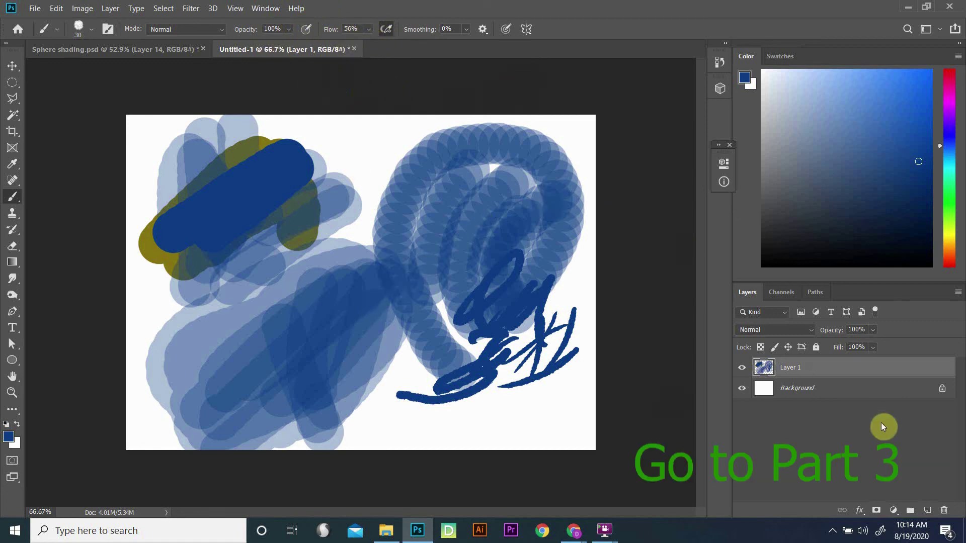
Step: Delete Layer 1 with all its opacity, flow and wet media brush samples
click(942, 511)
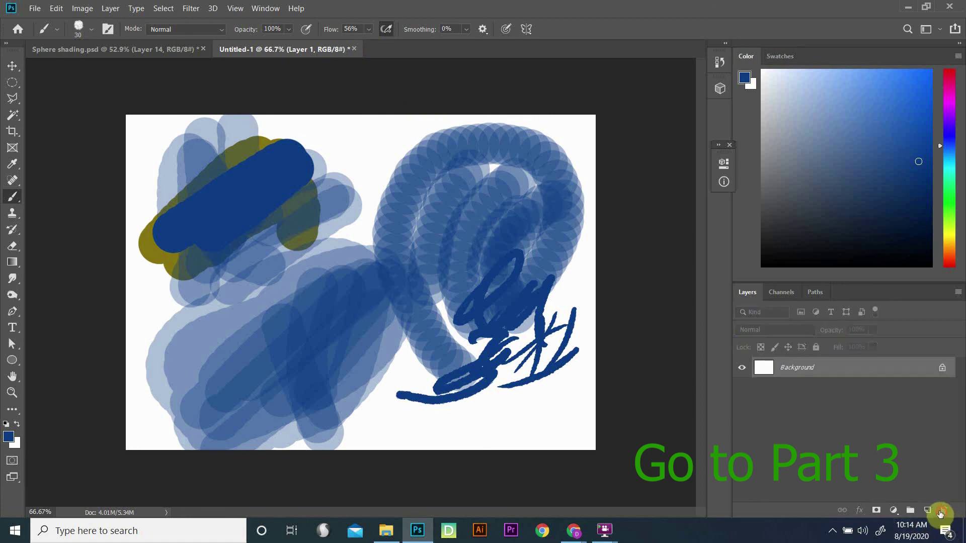